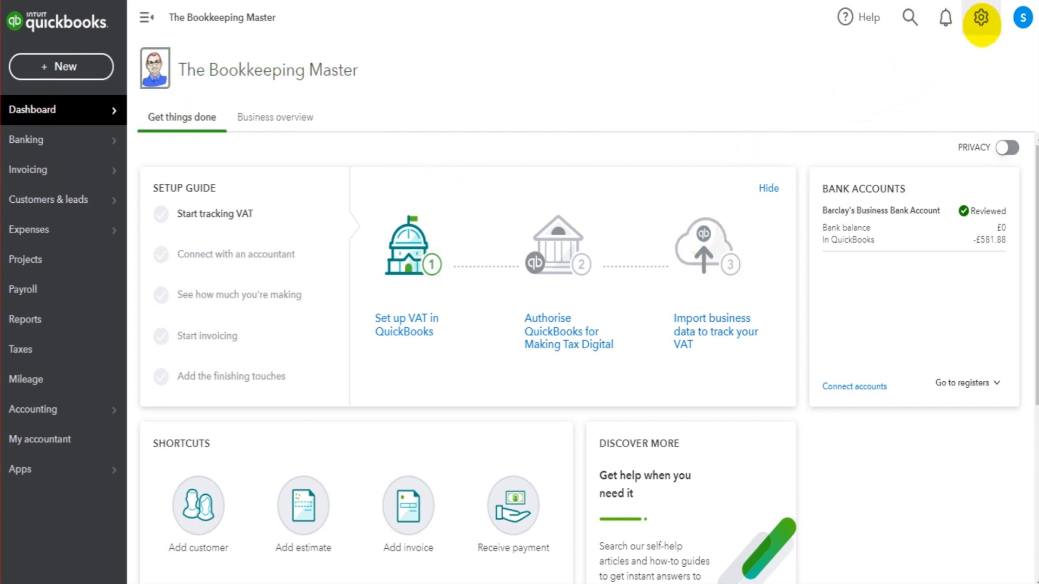
# Open the gear settings menu in the QuickBooks top bar.
pyautogui.click(980, 19)
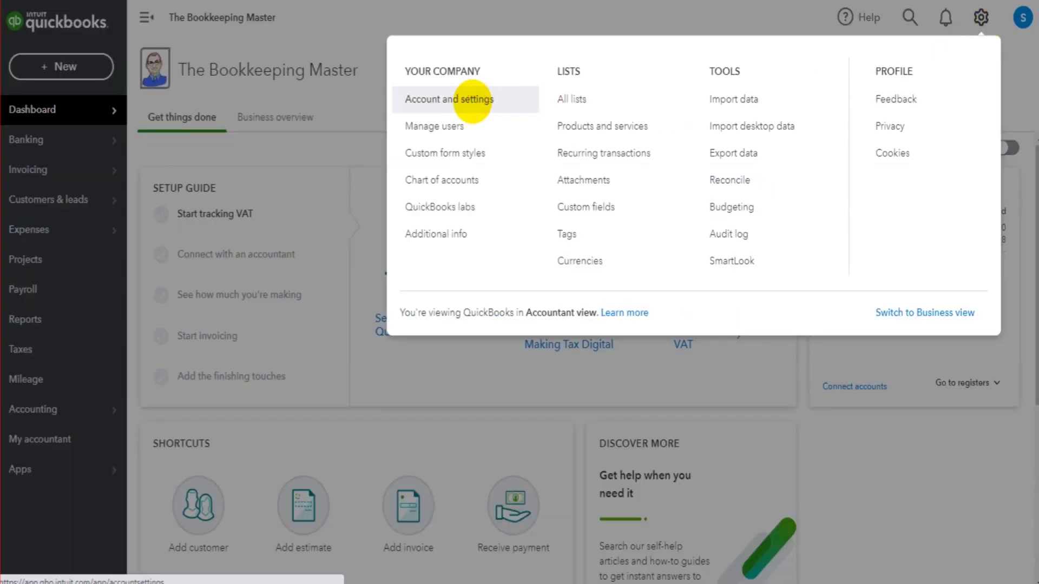
# Go to Account and settings > Advanced and open the Categories preferences for editing.
pyautogui.click(472, 101)
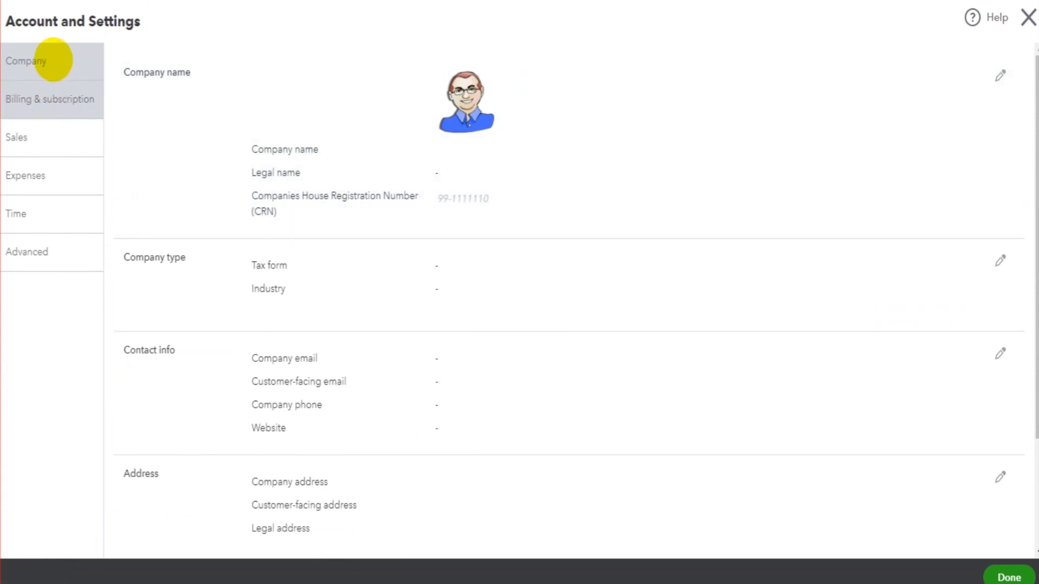
pyautogui.click(52, 258)
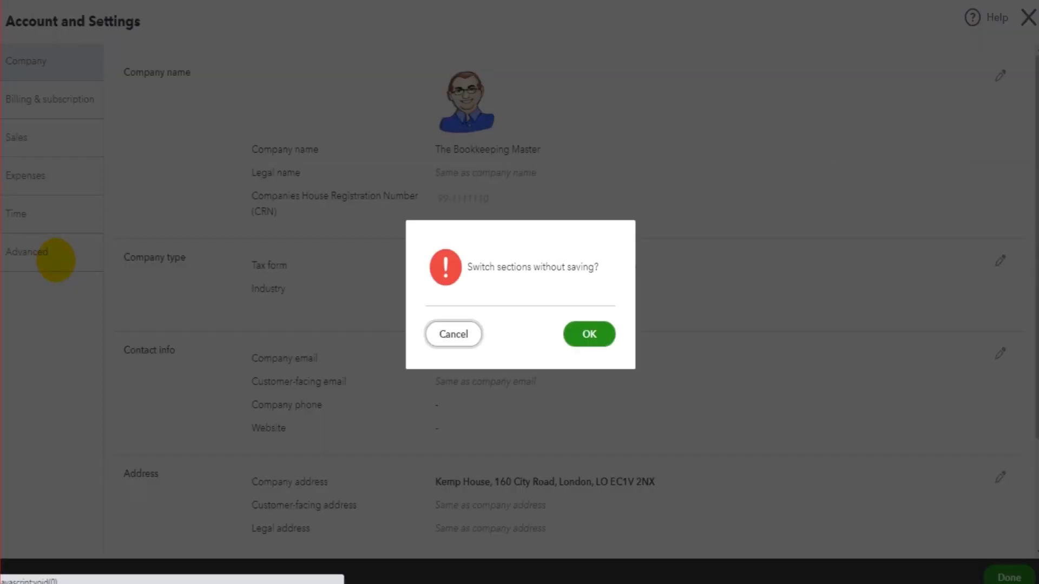
pyautogui.click(601, 339)
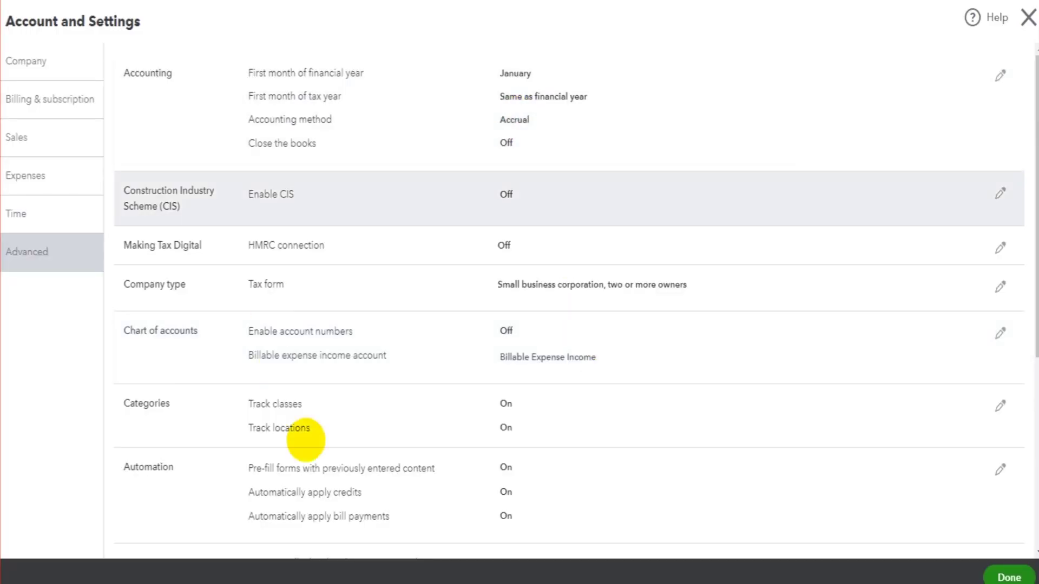
pyautogui.scroll(-2, 574, 97)
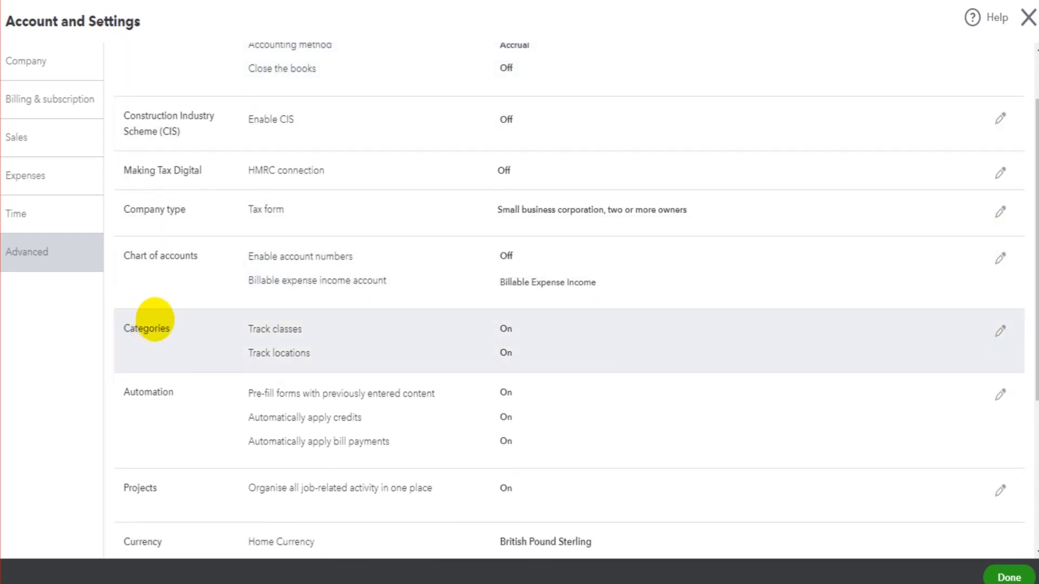
pyautogui.click(383, 332)
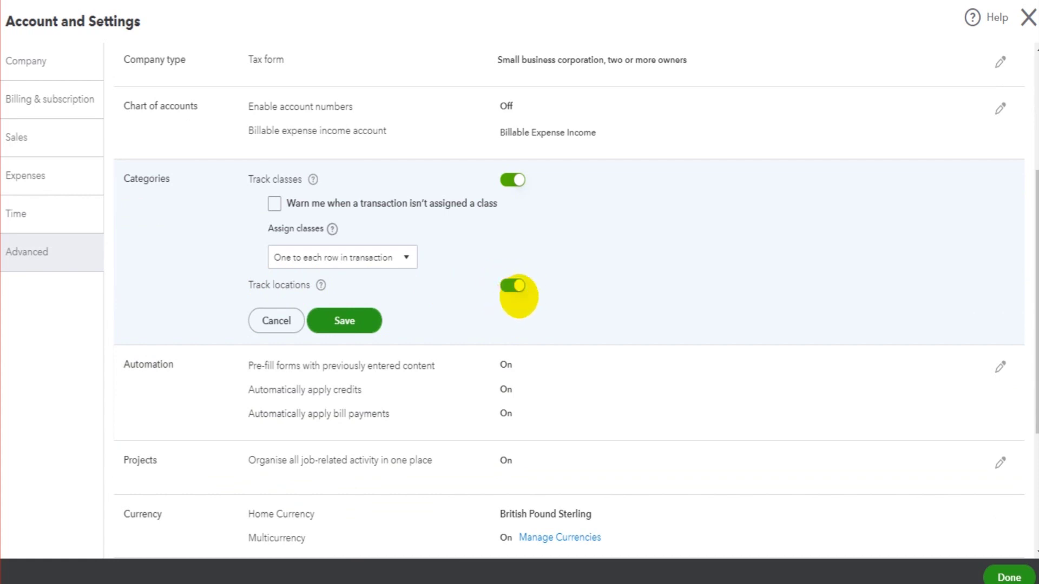
# Switch Track locations off and back on in the Categories preferences.
pyautogui.click(511, 287)
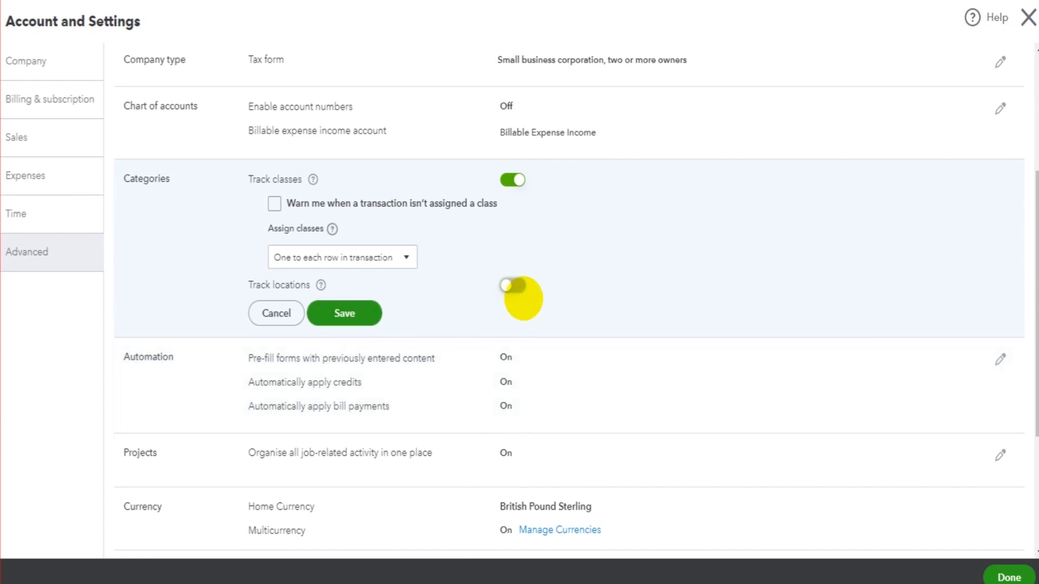
pyautogui.click(512, 286)
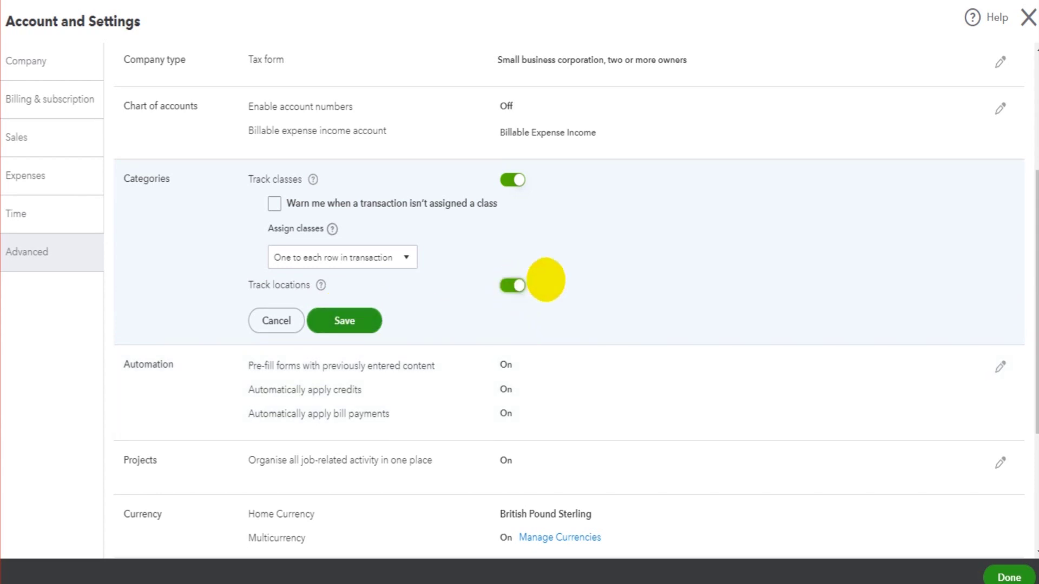
pyautogui.scroll(4, 541, 279)
pyautogui.scroll(-8, 558, 389)
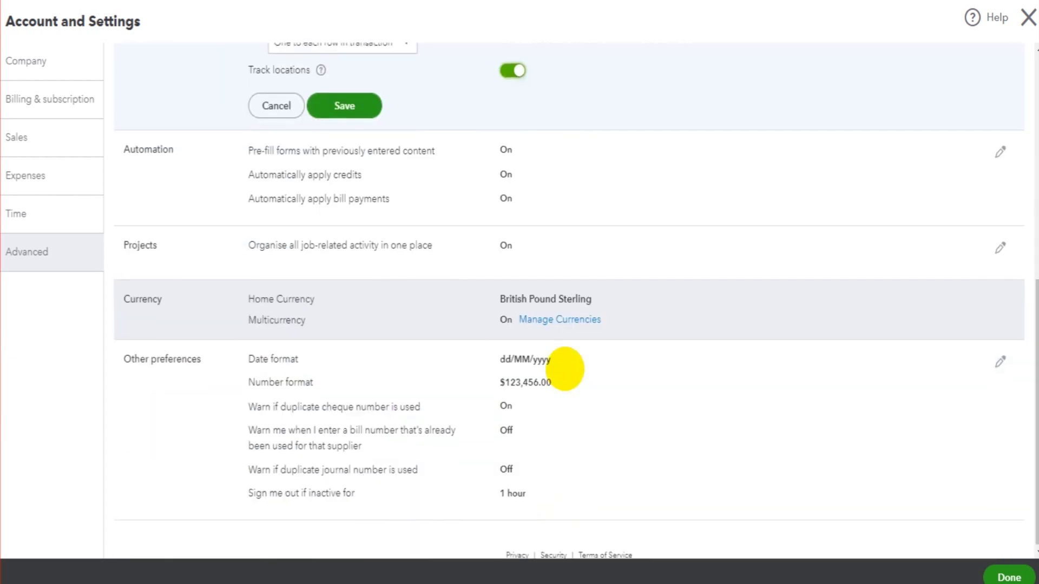
pyautogui.scroll(7, 563, 366)
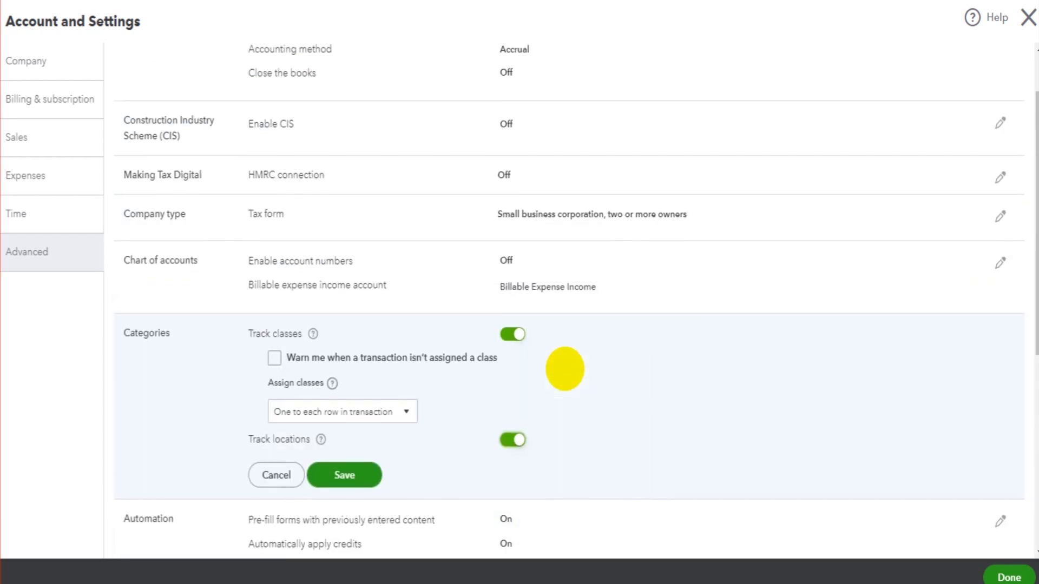
pyautogui.scroll(-1, 564, 369)
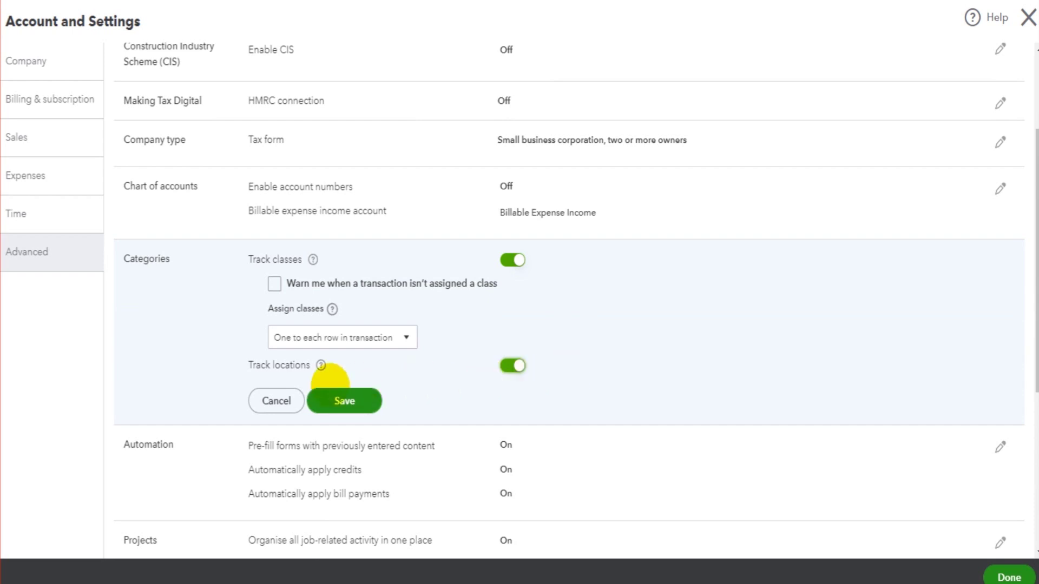
# Review the location tracking help, dismiss it, and save the Categories settings.
pyautogui.click(321, 365)
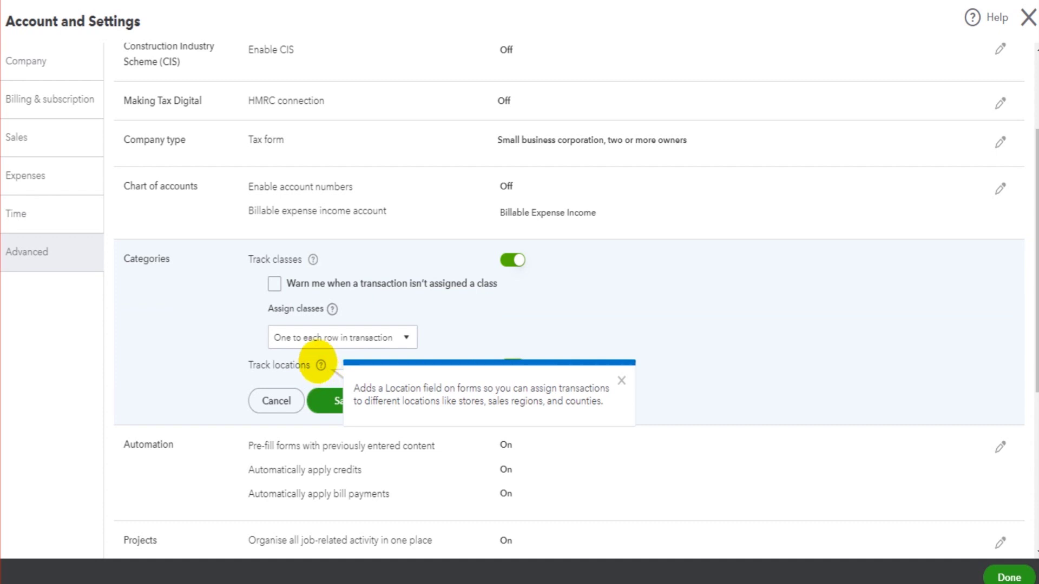
pyautogui.moveTo(366, 387); pyautogui.dragTo(471, 390)
pyautogui.click(467, 391)
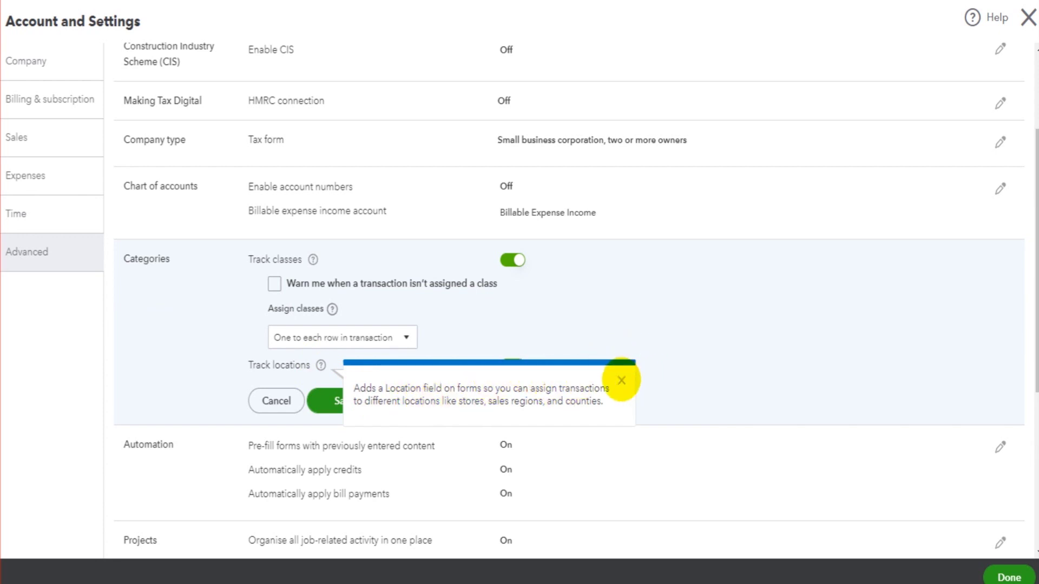
pyautogui.click(622, 380)
pyautogui.click(347, 397)
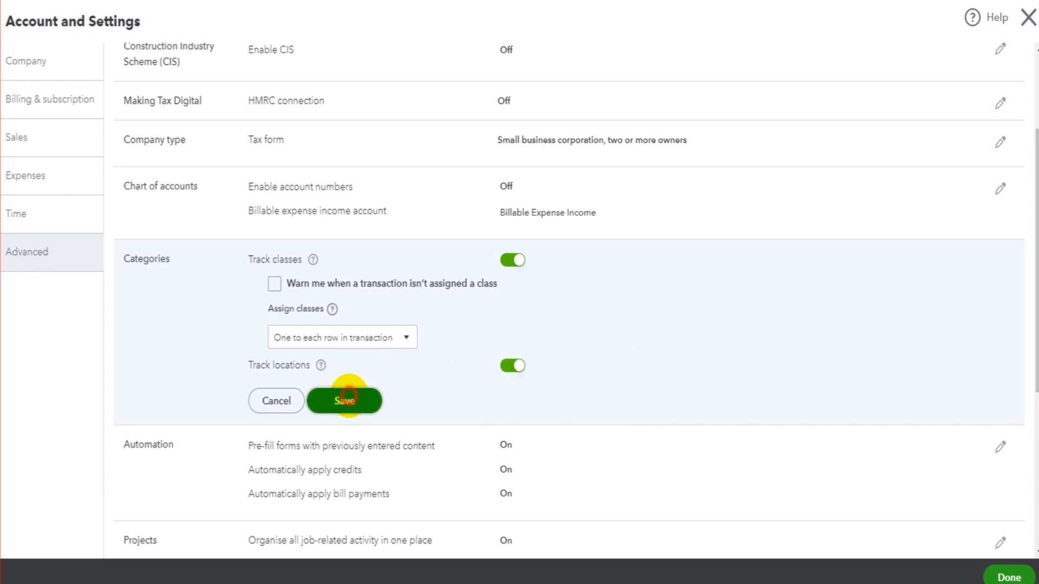
pyautogui.scroll(-3, 888, 404)
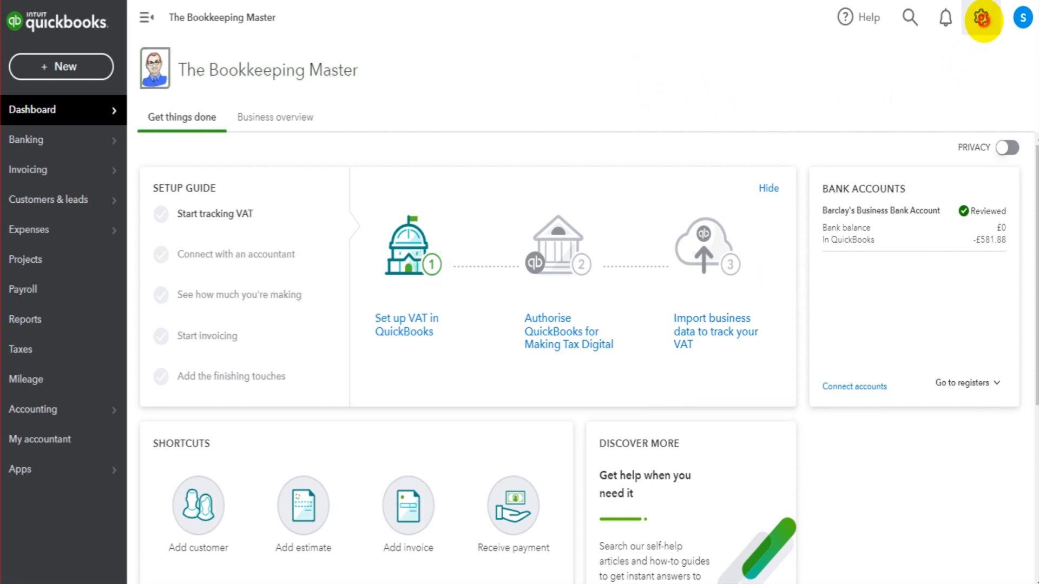
# Reopen the gear settings menu from the dashboard.
pyautogui.click(981, 19)
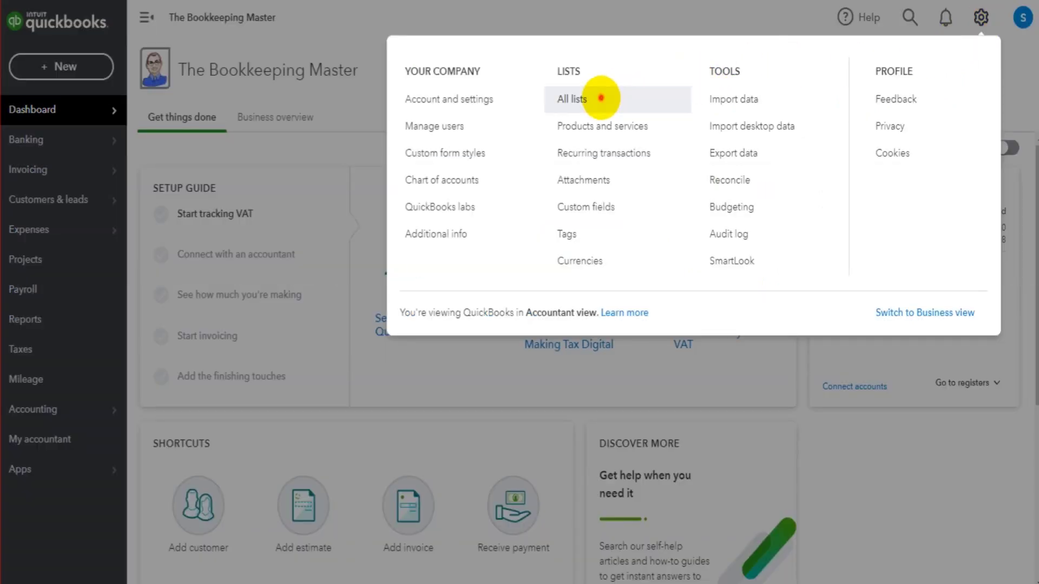
# Open the Locations list via All lists and review Colchester, Leeds and London Store.
pyautogui.click(601, 98)
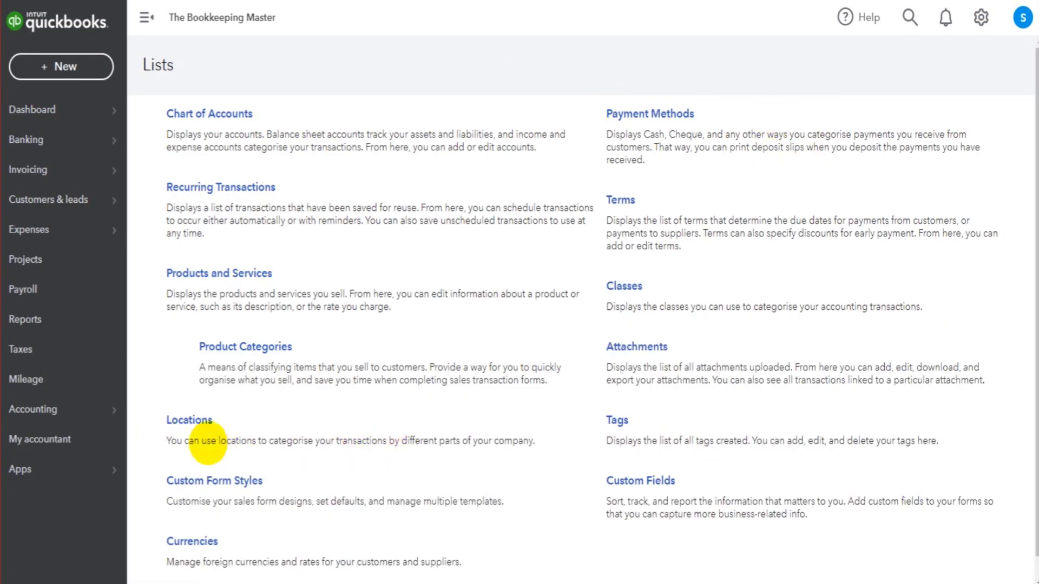
pyautogui.click(182, 422)
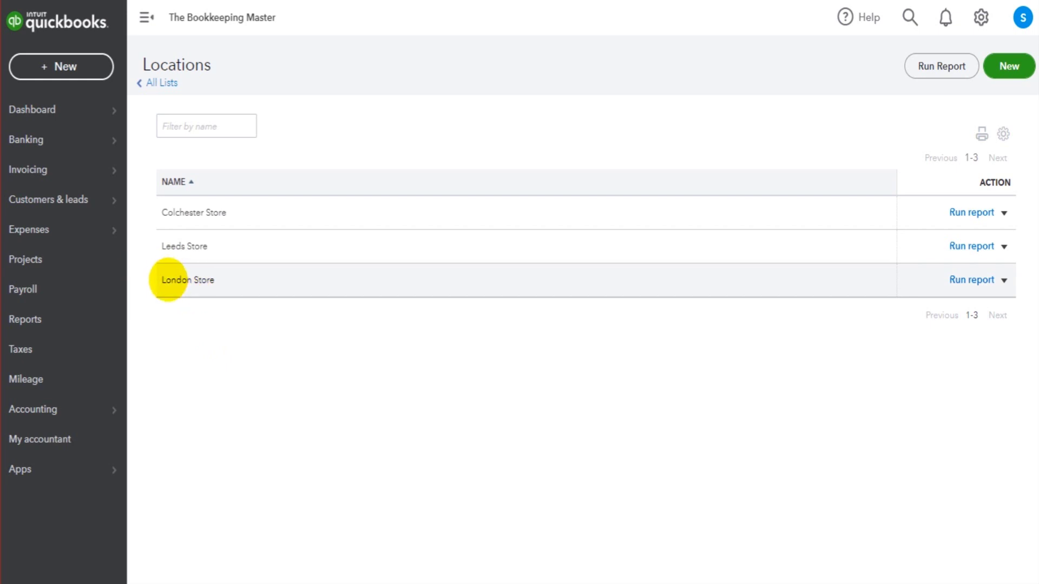
pyautogui.moveTo(167, 280); pyautogui.dragTo(247, 283)
pyautogui.click(183, 448)
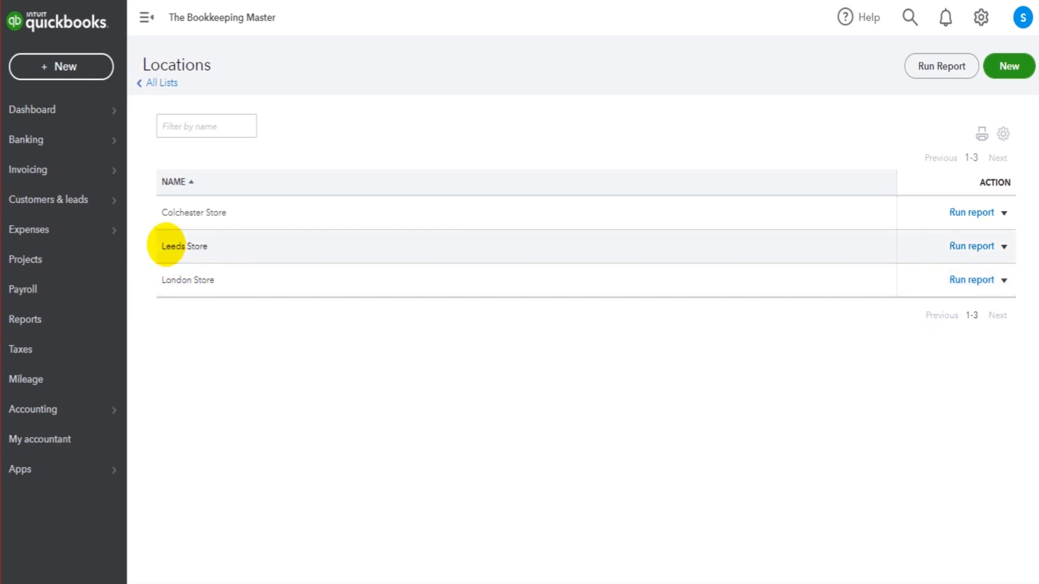
pyautogui.moveTo(165, 246); pyautogui.dragTo(263, 245)
pyautogui.moveTo(162, 213); pyautogui.dragTo(241, 212)
pyautogui.click(308, 366)
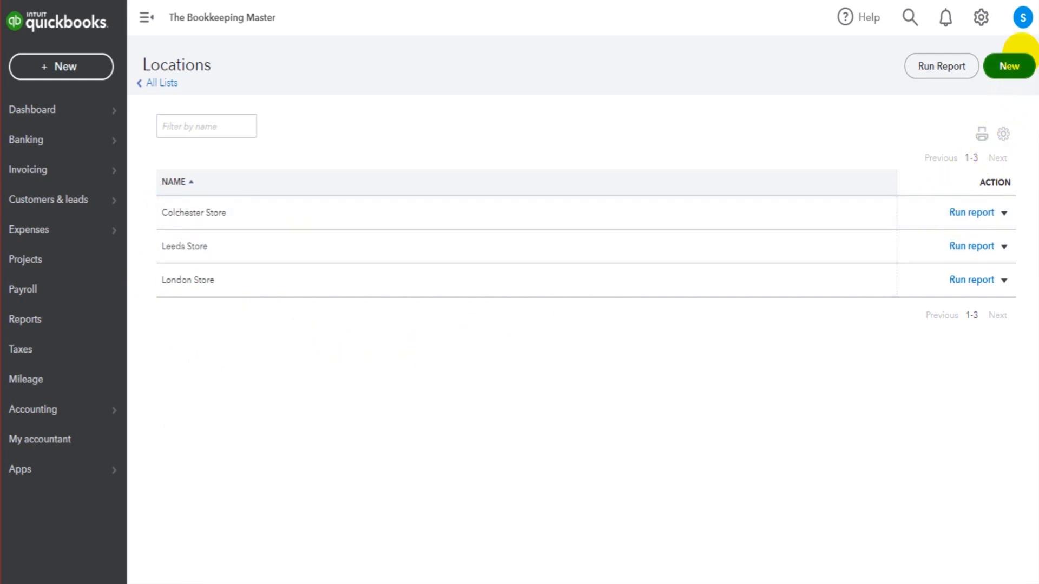
# Open a blank Location Information form and place the cursor in Name.
pyautogui.click(1011, 64)
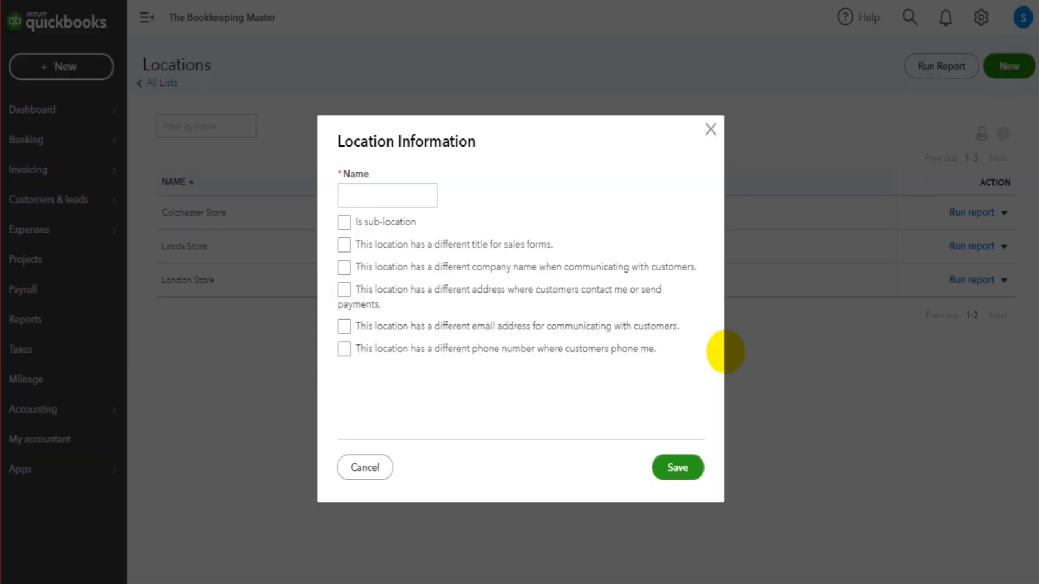
pyautogui.click(391, 194)
pyautogui.click(390, 195)
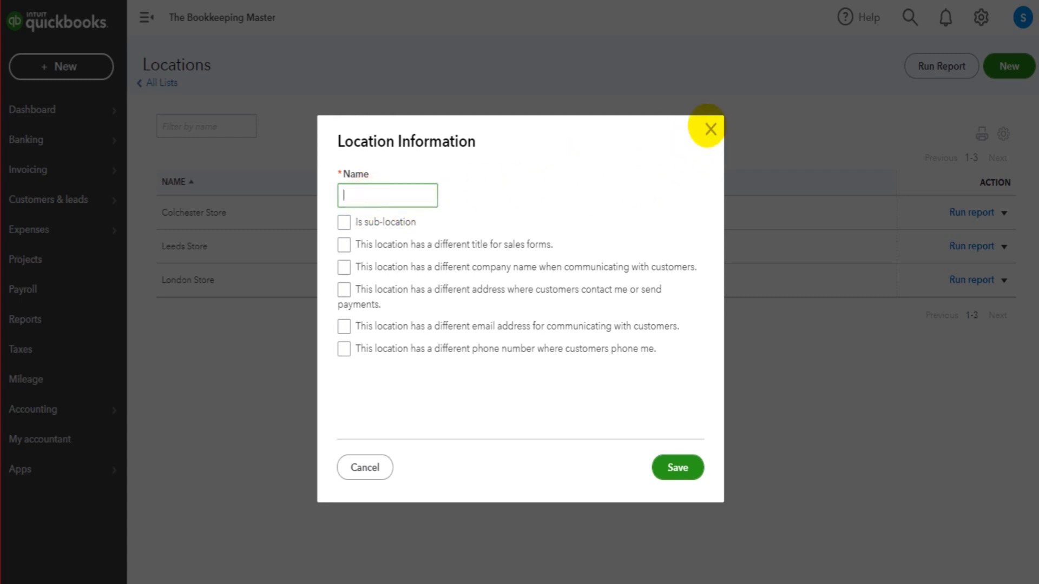
pyautogui.click(710, 128)
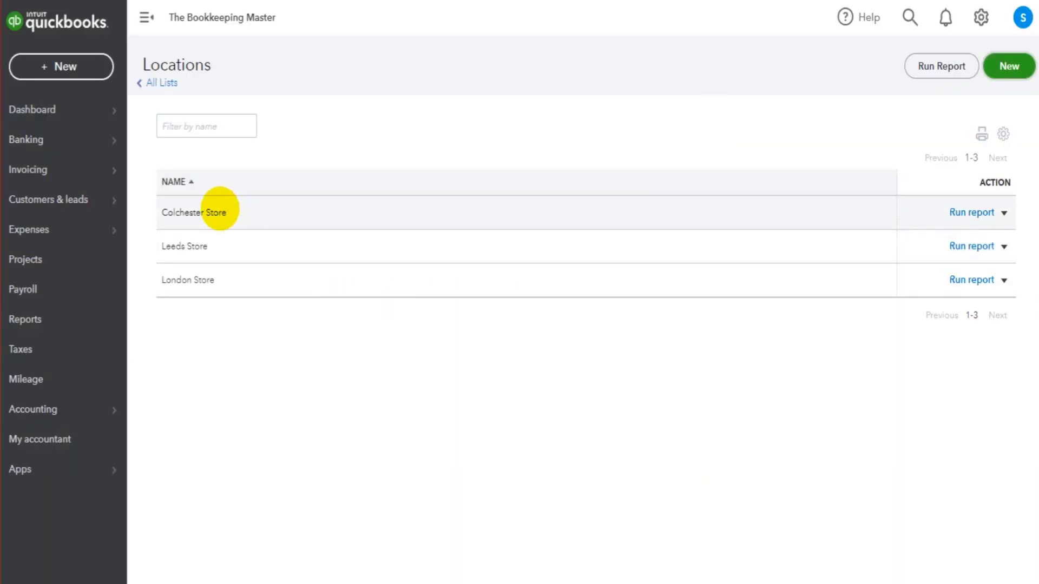
pyautogui.click(998, 72)
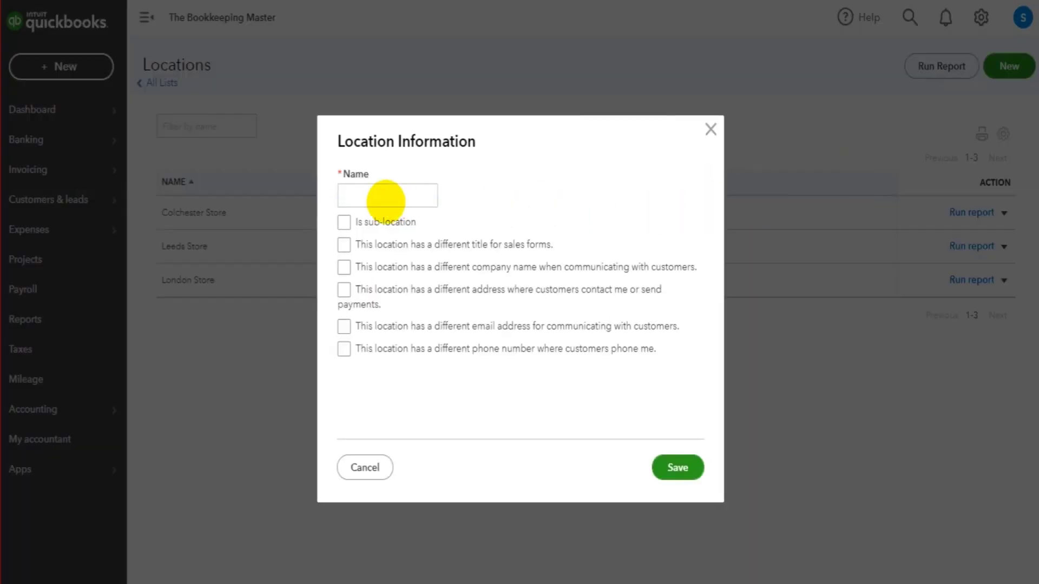
pyautogui.click(378, 197)
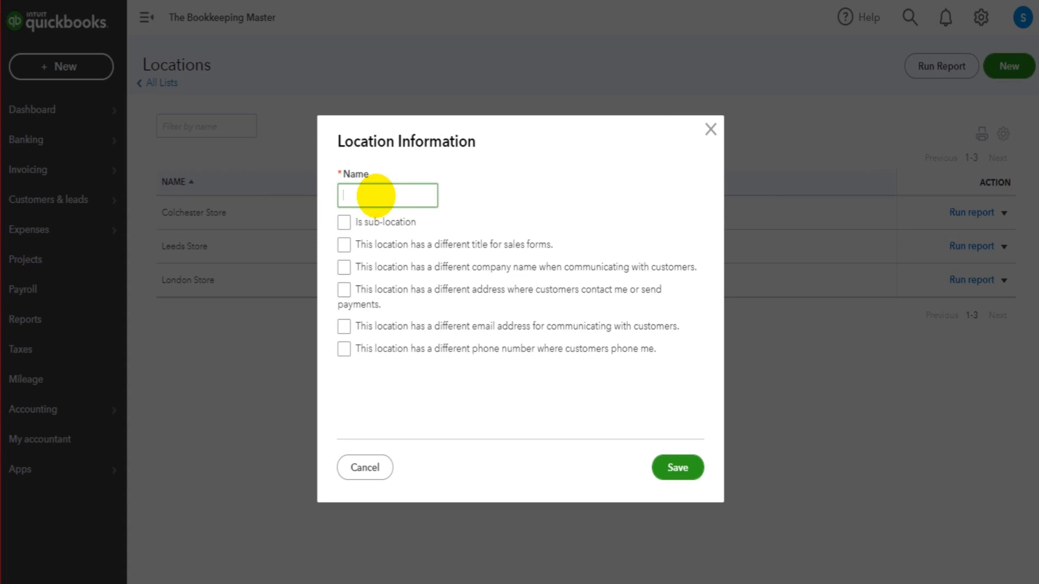
# Add Warehouse, Accounts and Sales Team as new locations, saving each one.
pyautogui.write('Warehouse')
pyautogui.click(677, 466)
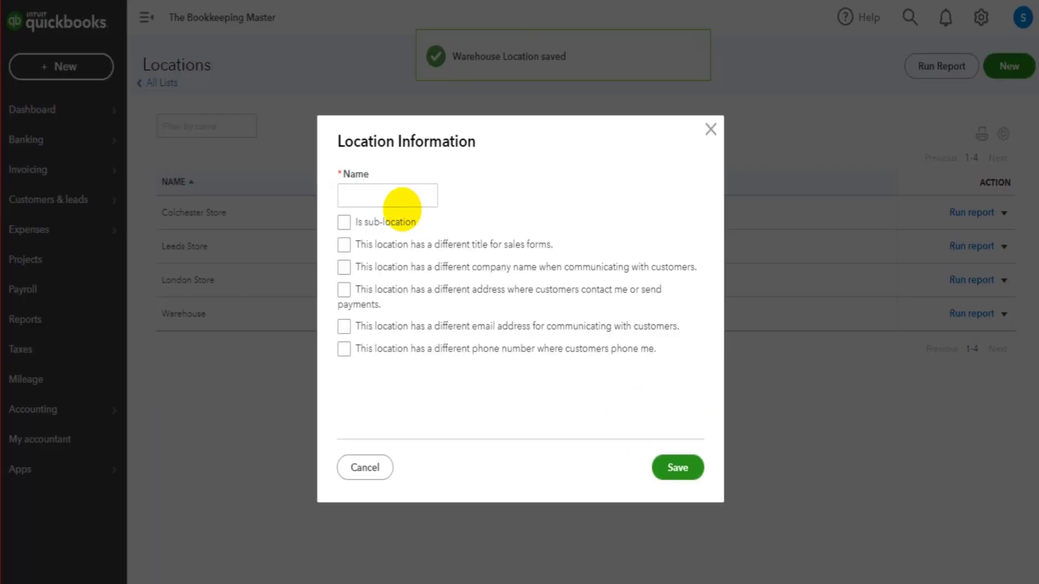
pyautogui.click(383, 198)
pyautogui.write('Acc')
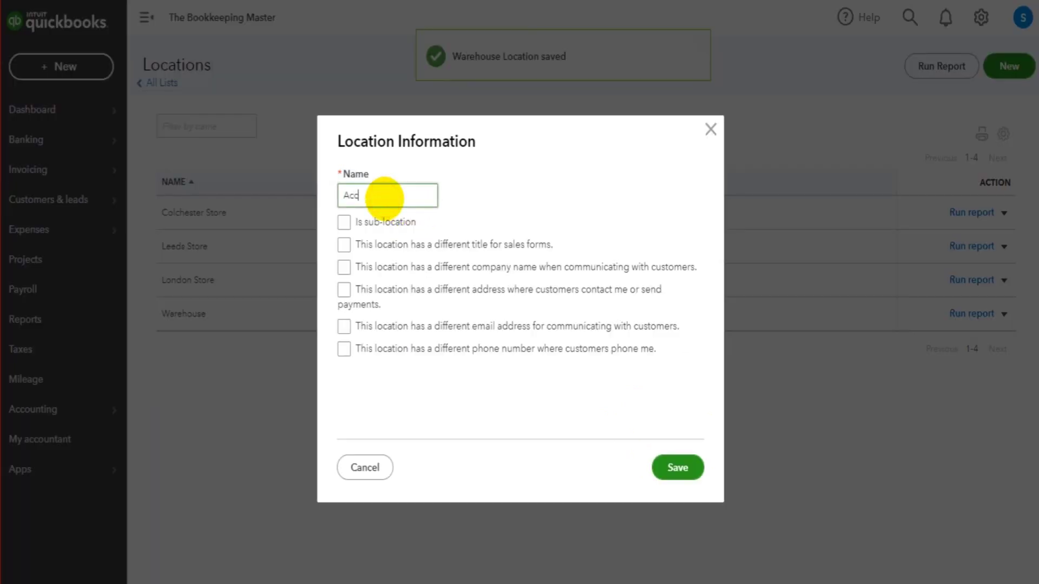
pyautogui.write('ounts')
pyautogui.click(664, 472)
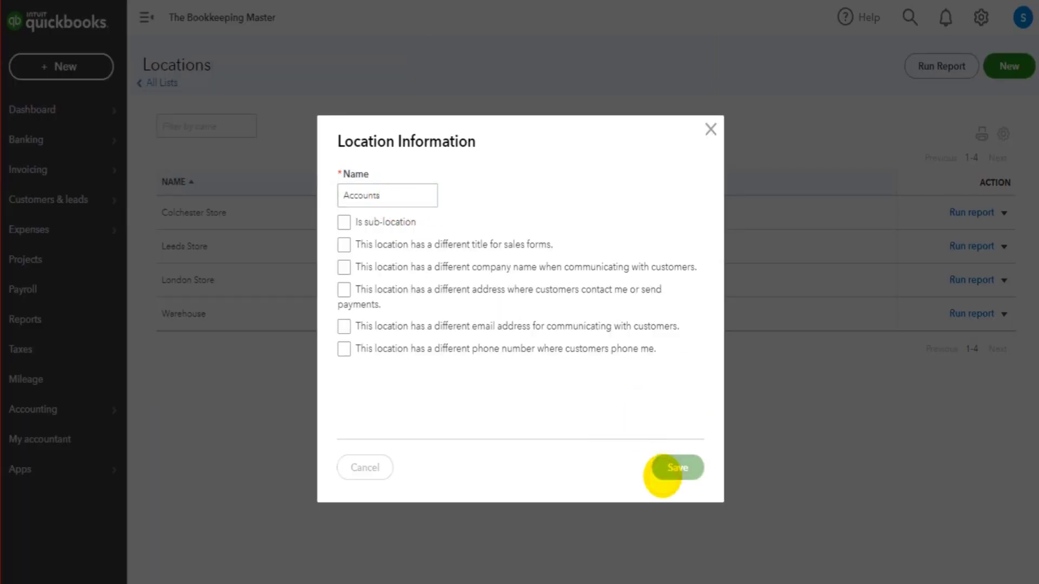
pyautogui.click(1010, 66)
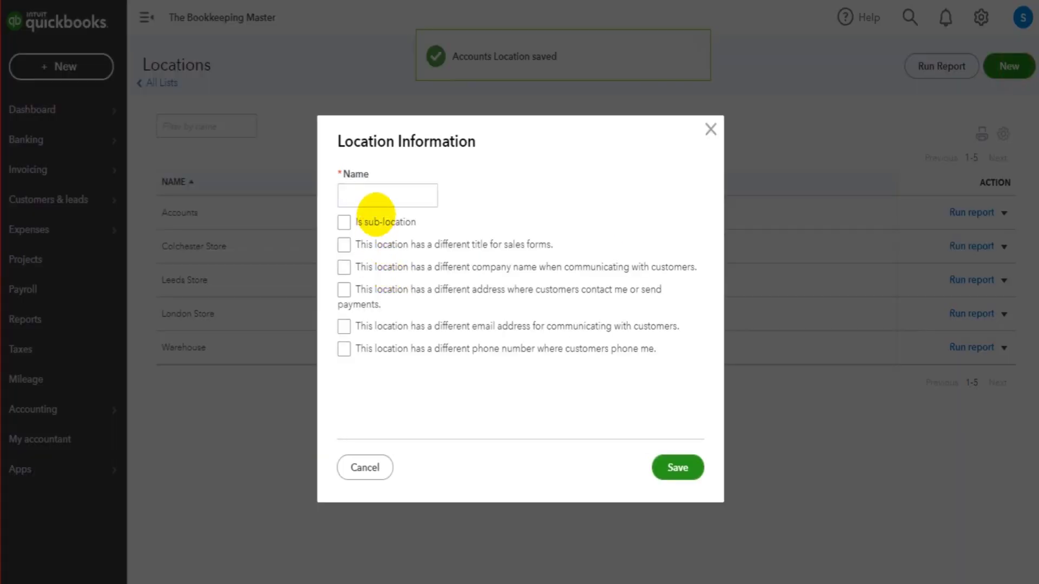
pyautogui.click(381, 197)
pyautogui.write('Sales Te')
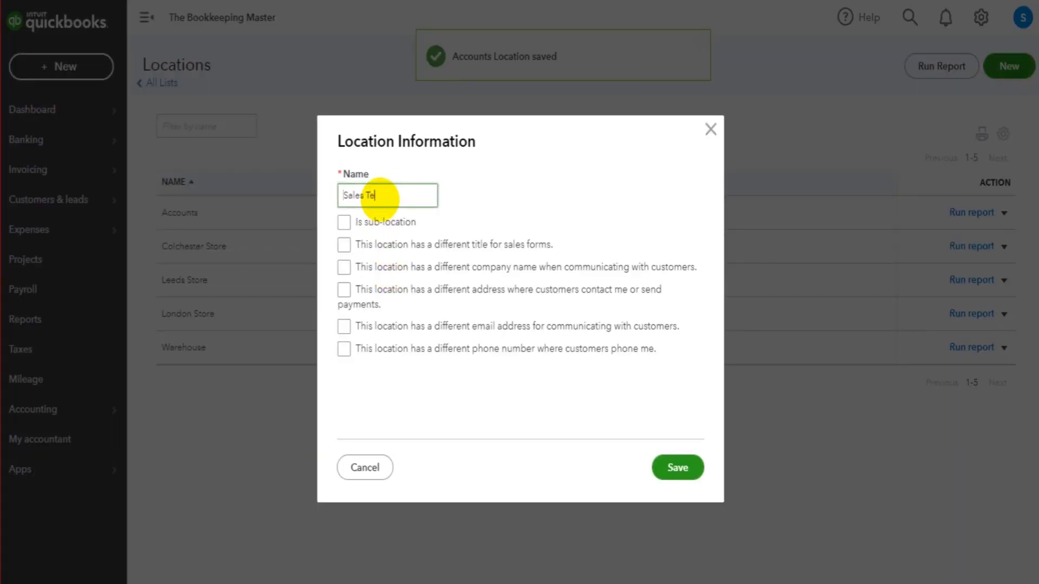
pyautogui.write('am')
pyautogui.click(677, 467)
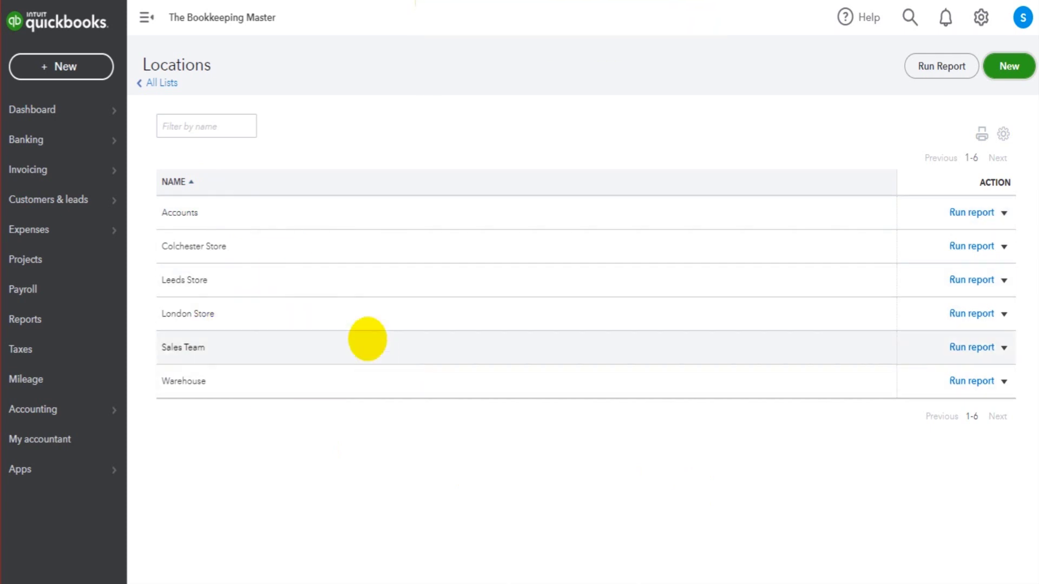
pyautogui.moveTo(173, 247); pyautogui.dragTo(214, 247)
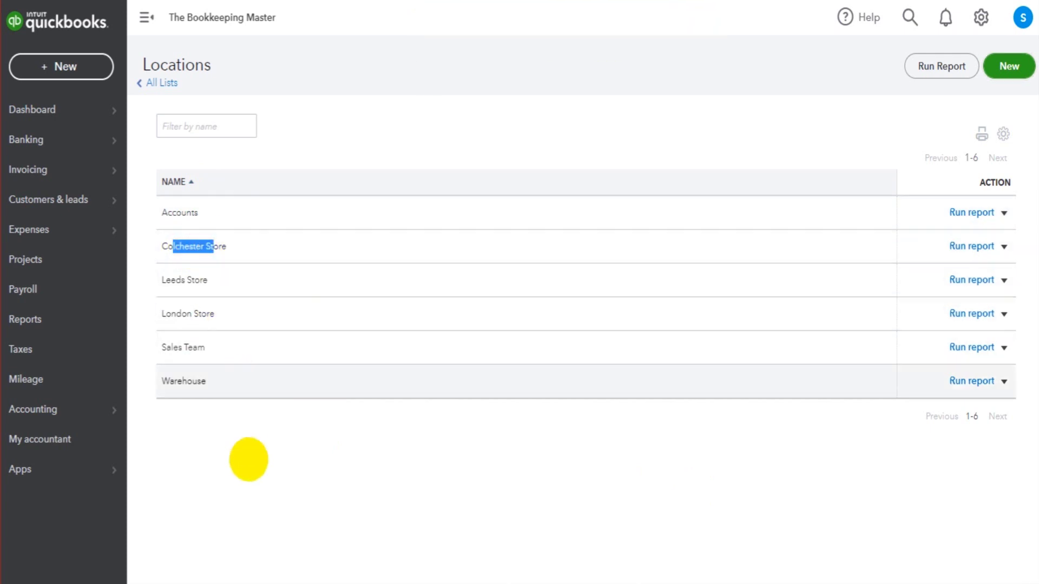
# From Customers, open Cheeseburger Man and start a new invoice for them.
pyautogui.click(251, 478)
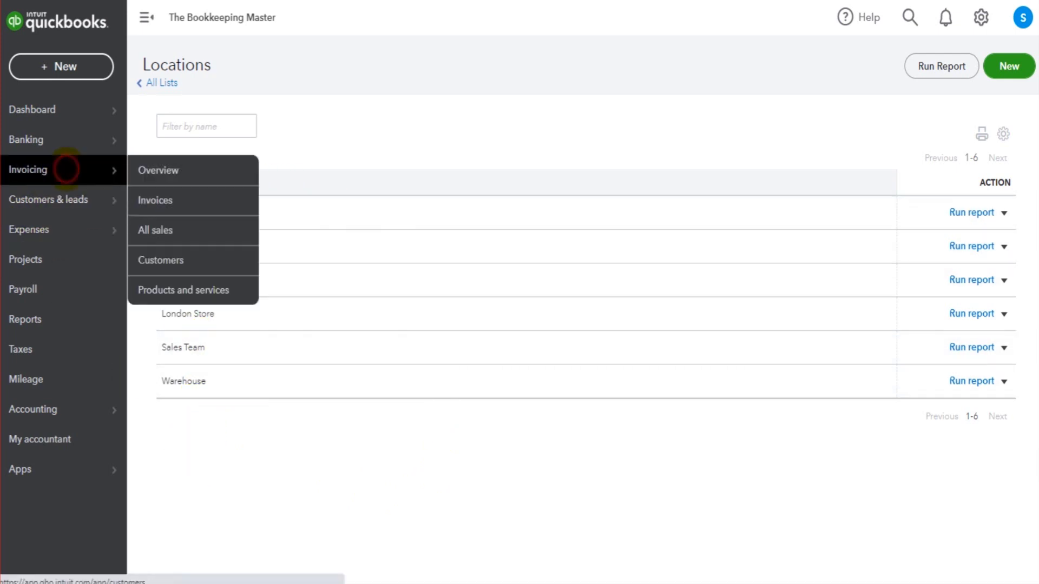
pyautogui.click(65, 168)
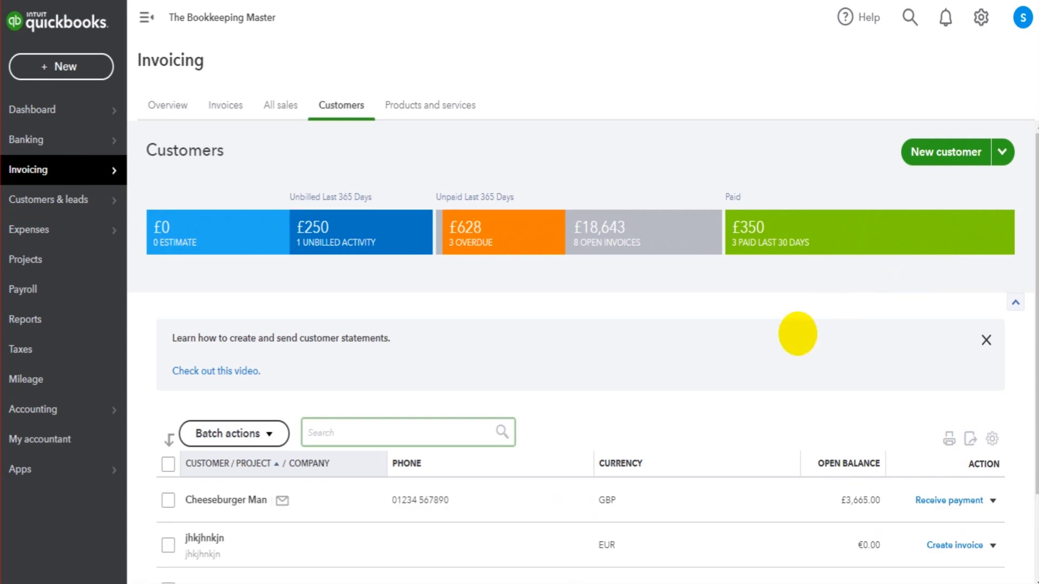
pyautogui.scroll(-2, 795, 331)
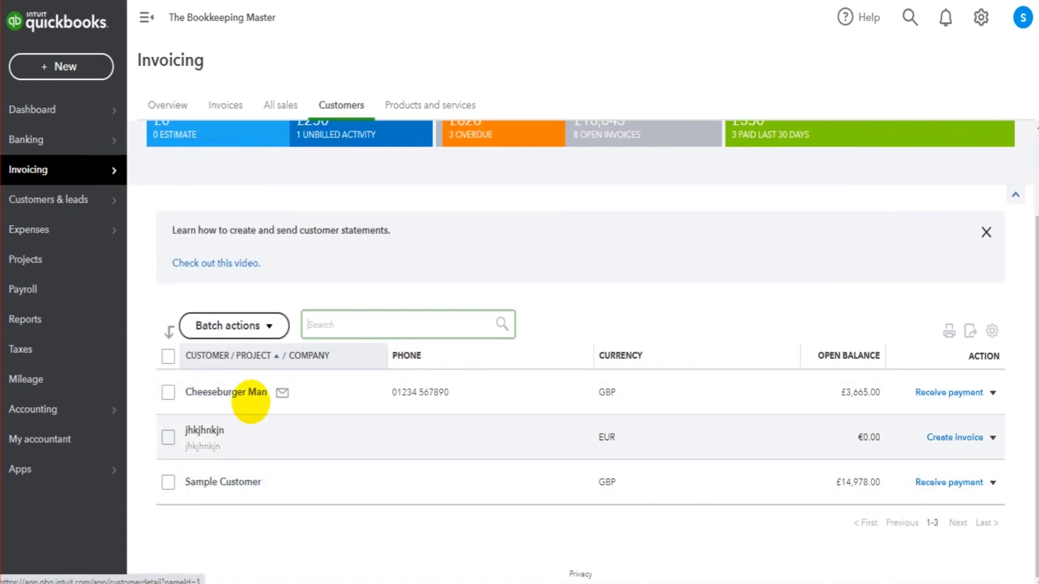
pyautogui.click(241, 394)
pyautogui.click(954, 145)
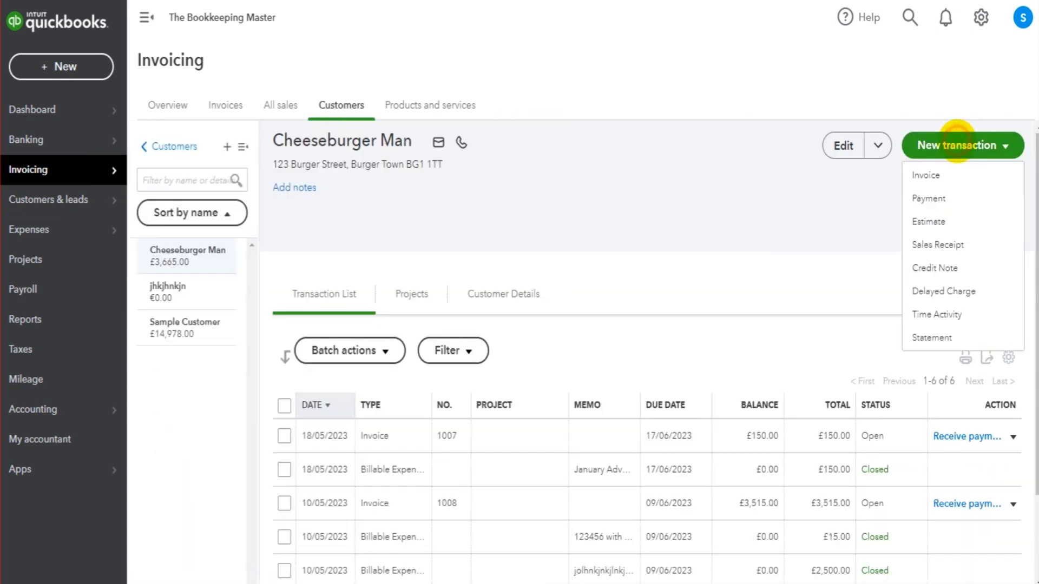
pyautogui.click(937, 177)
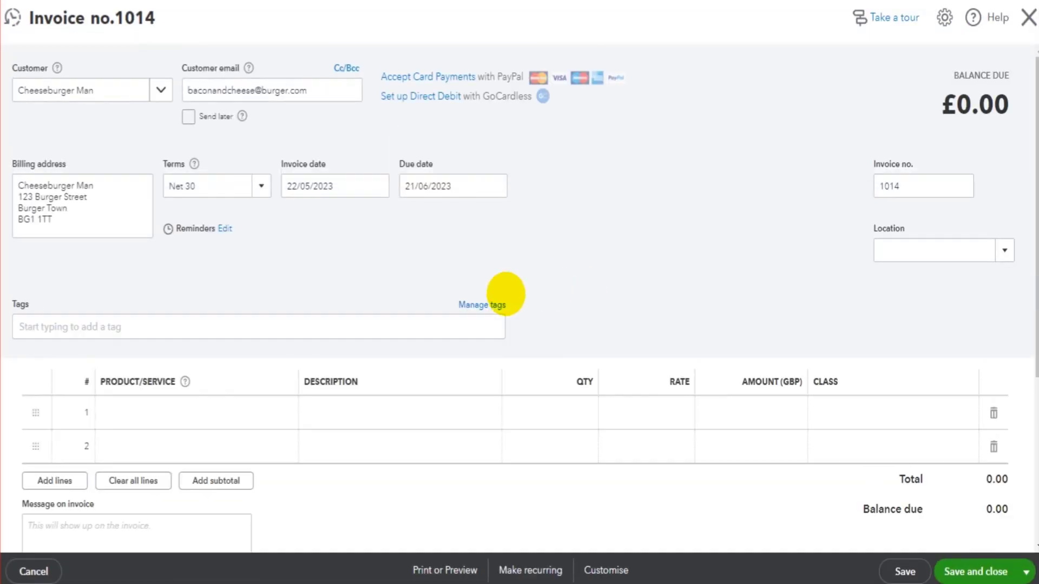
# Set the invoice location to Leeds Store.
pyautogui.click(1003, 252)
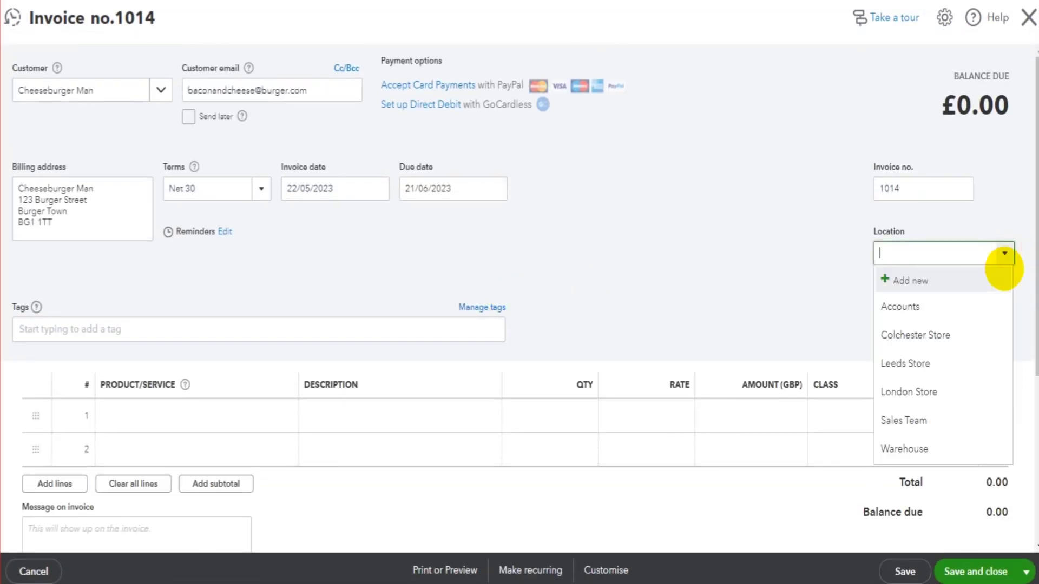
pyautogui.click(933, 308)
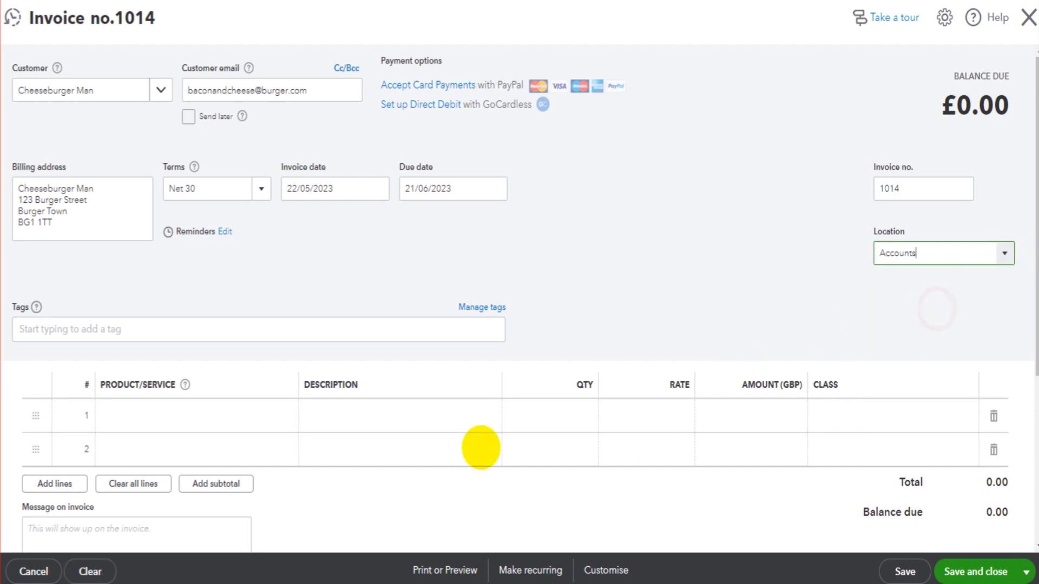
pyautogui.click(1004, 255)
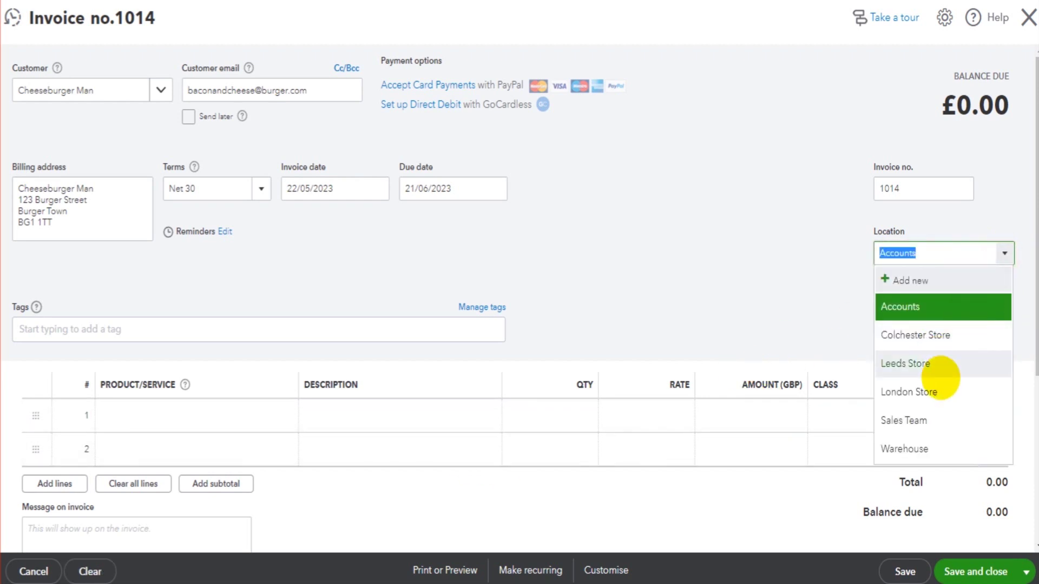
pyautogui.click(940, 364)
# Add a Services line at rate 500 and save invoice 1014 at Leeds Store.
pyautogui.click(203, 415)
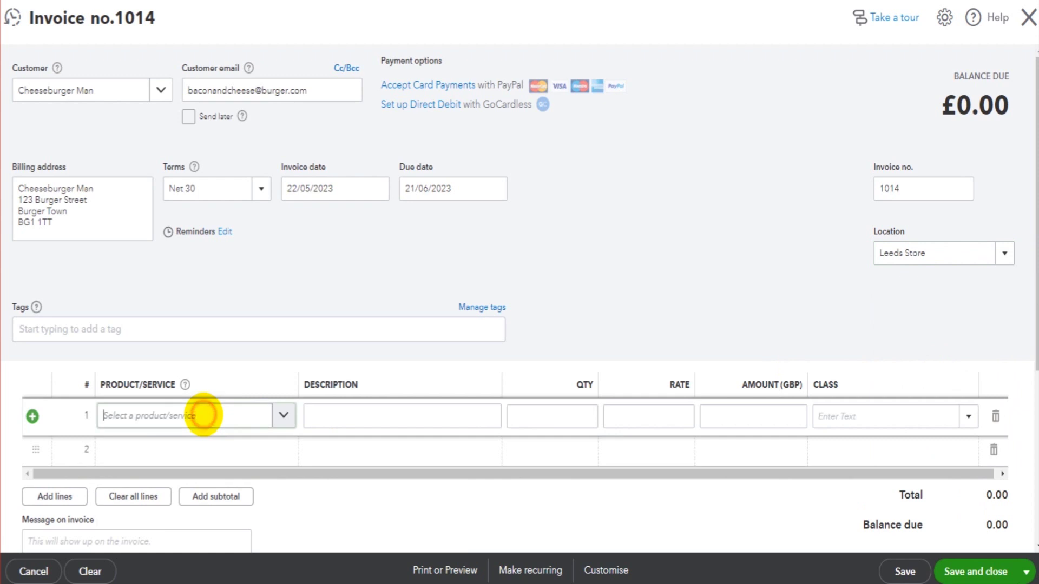
pyautogui.write('sa')
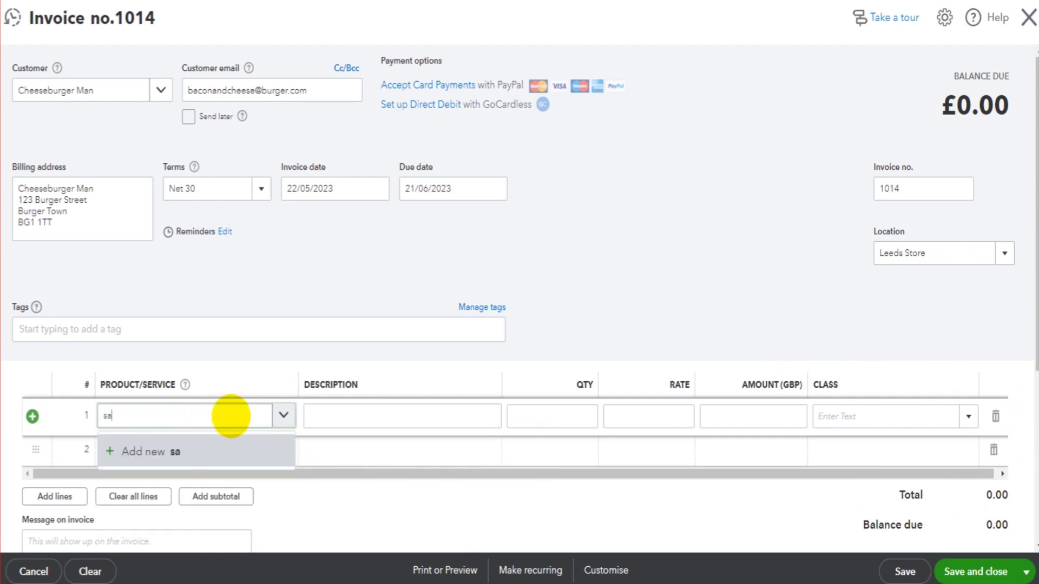
pyautogui.click(186, 511)
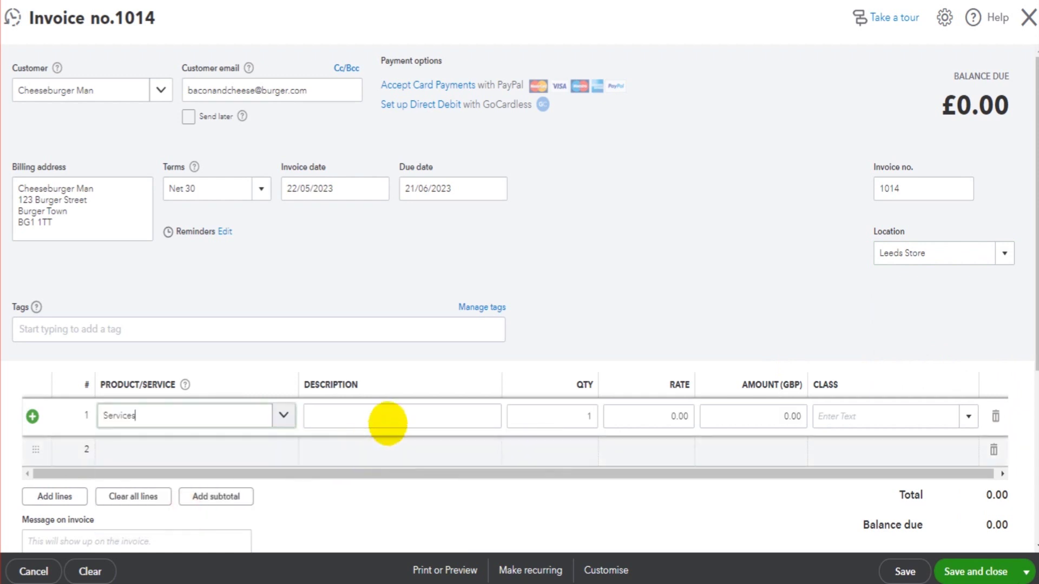
pyautogui.click(385, 422)
pyautogui.write('dsdasd')
pyautogui.click(647, 416)
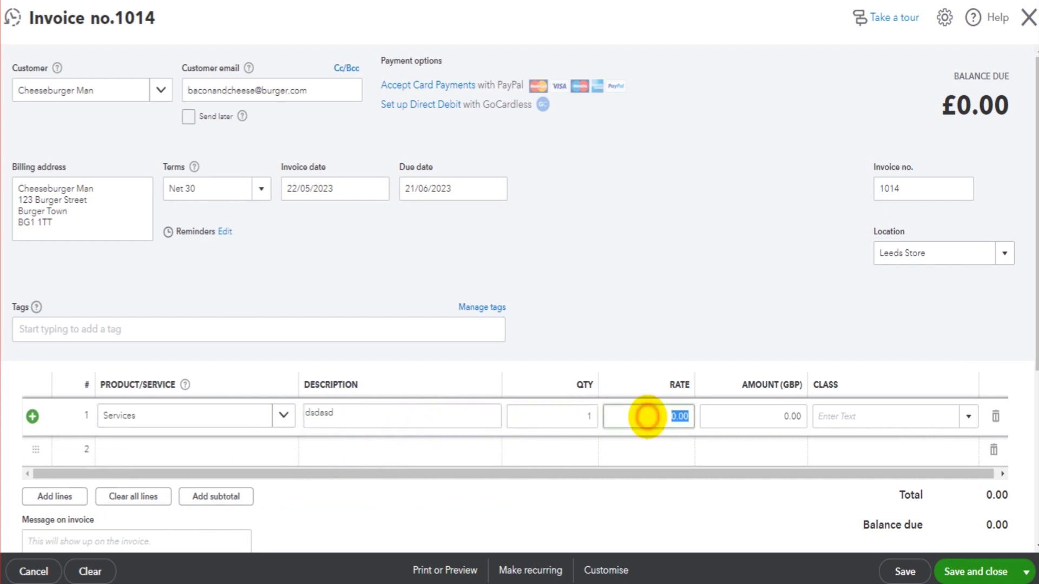
pyautogui.write('500')
pyautogui.press('Tab')
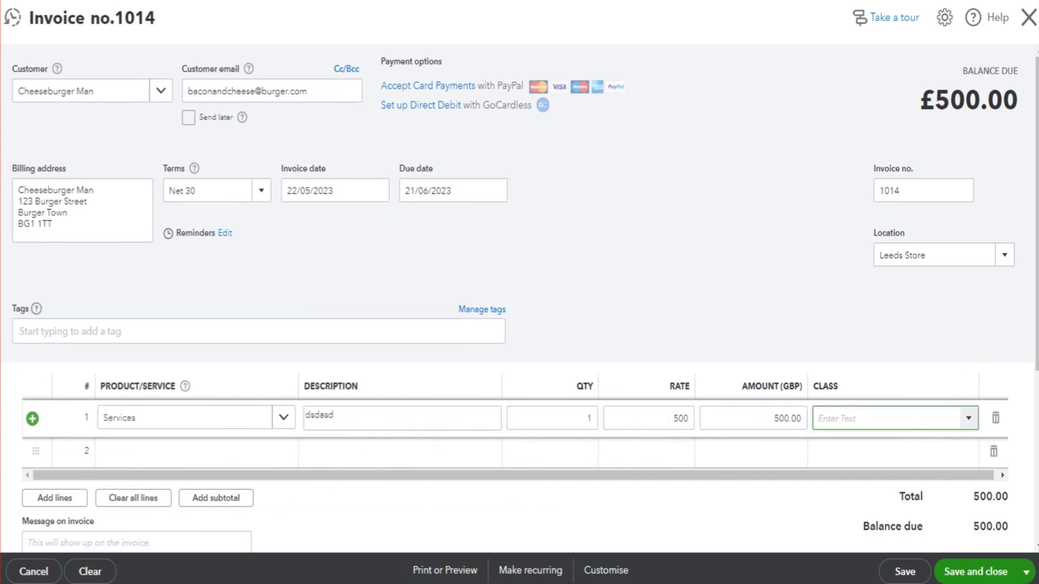
pyautogui.click(1004, 254)
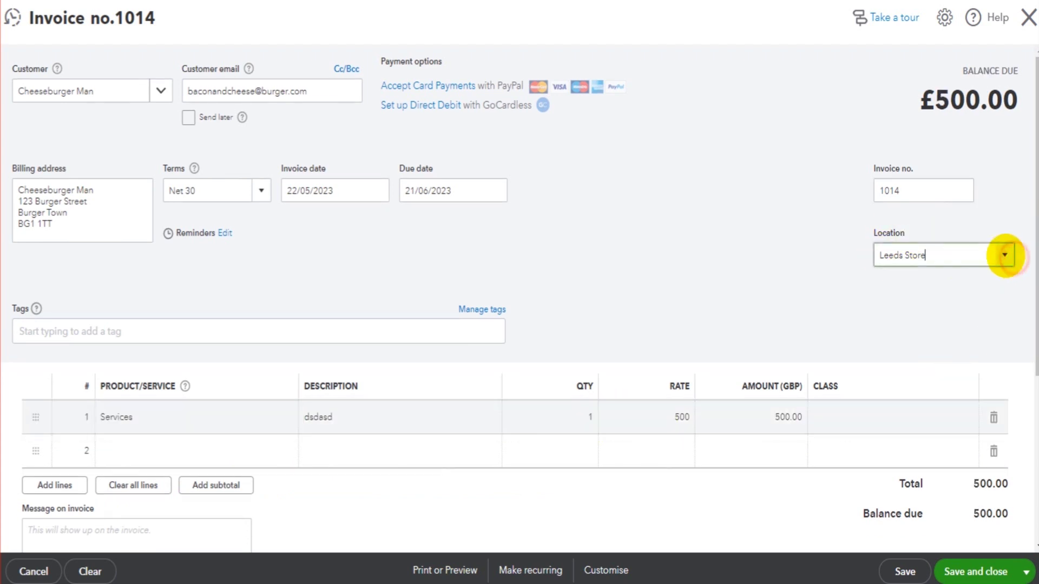
pyautogui.click(923, 364)
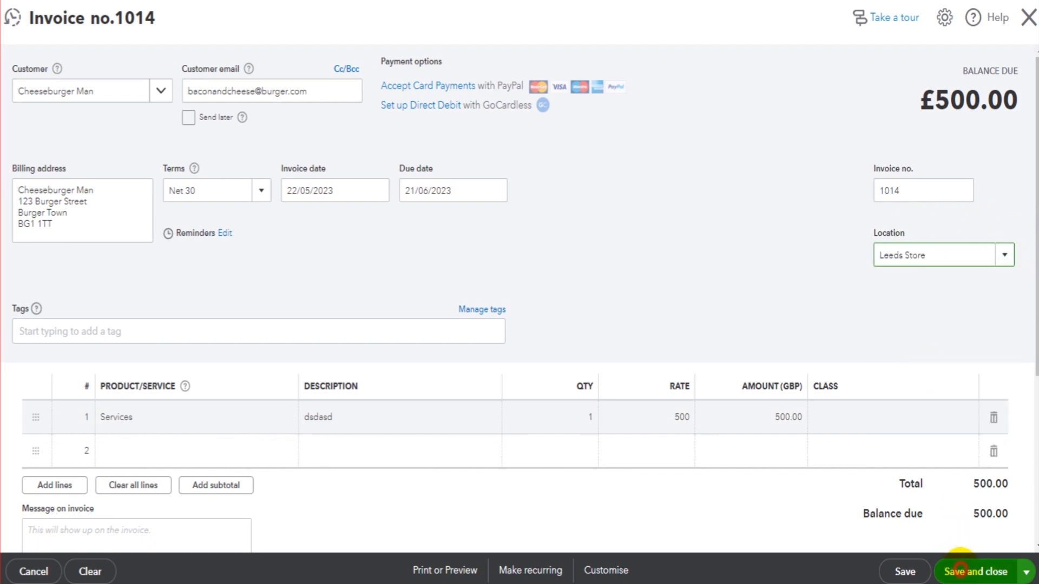
pyautogui.click(961, 565)
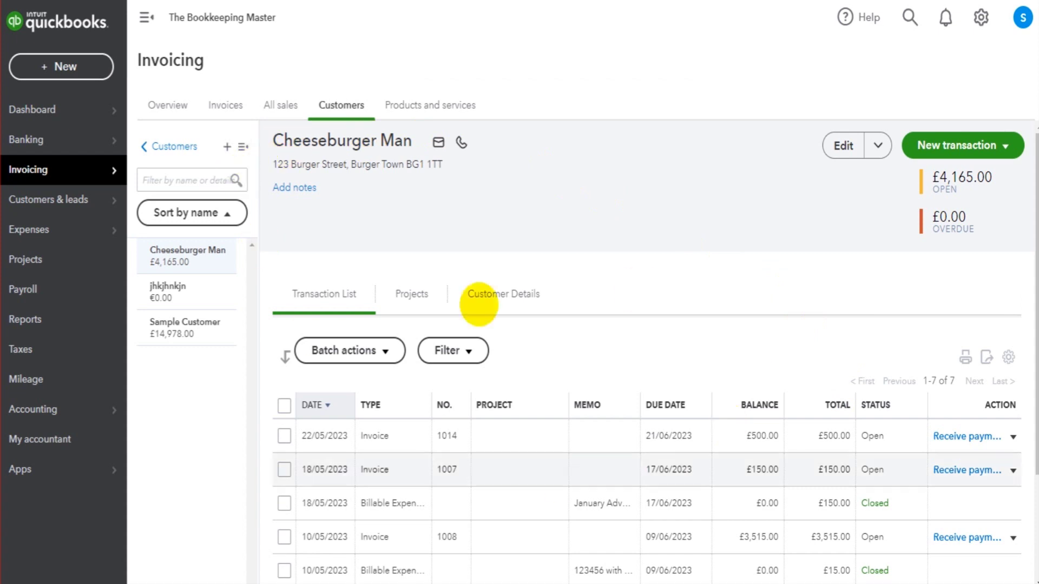
# From the Expenses page, start a new Expense transaction.
pyautogui.click(71, 231)
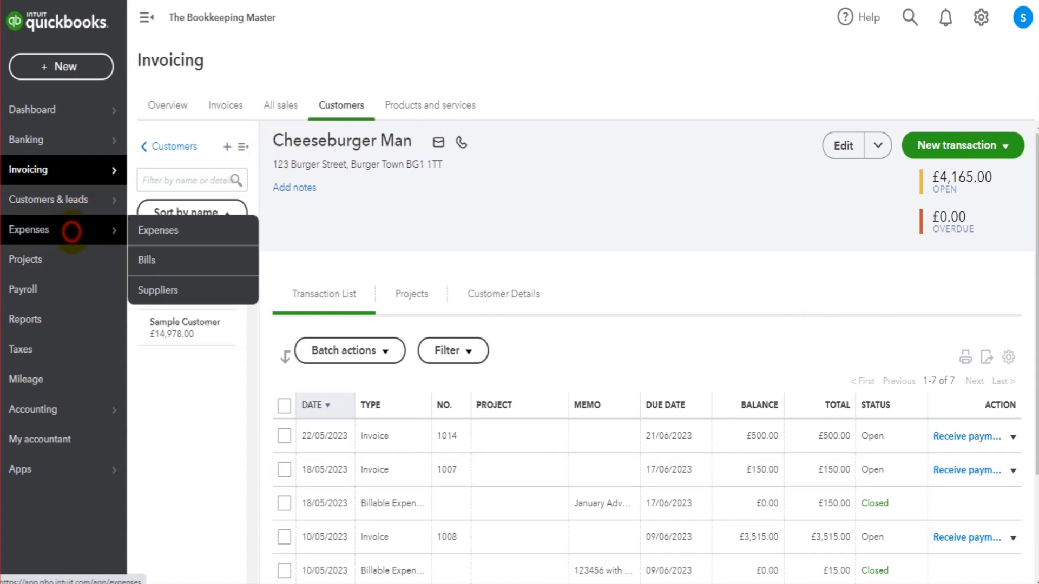
pyautogui.click(949, 157)
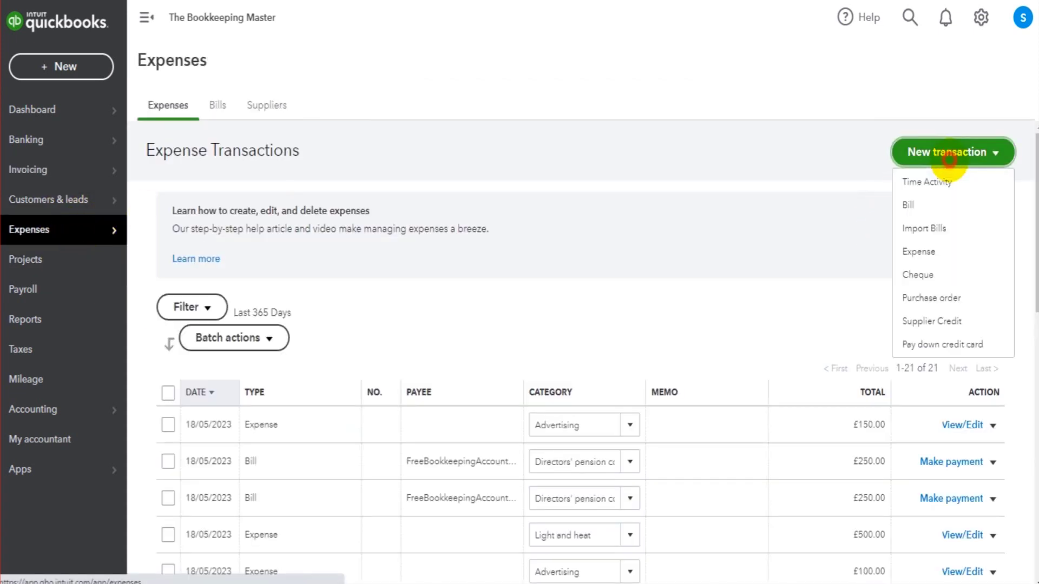
pyautogui.click(929, 252)
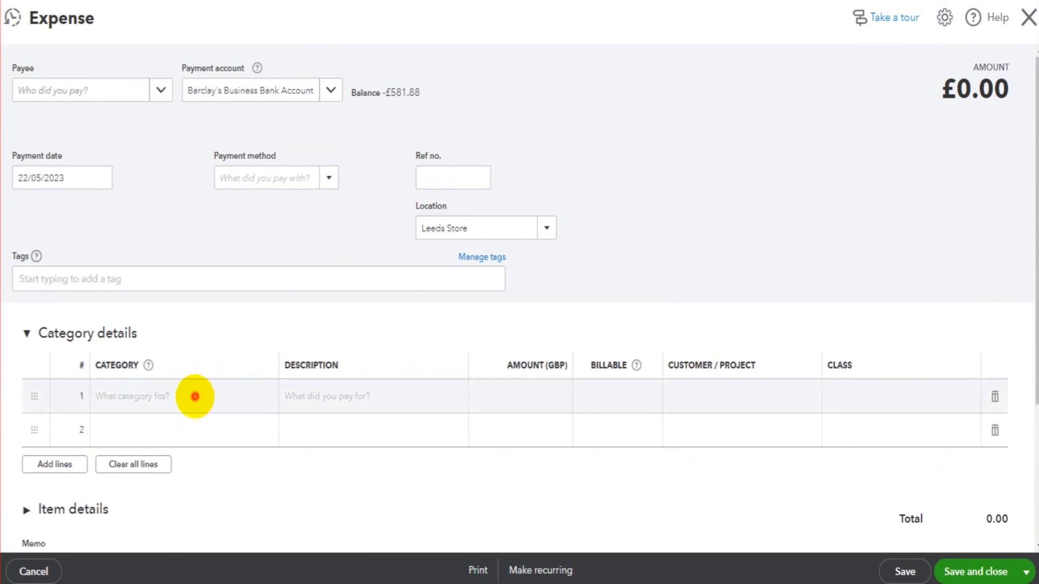
pyautogui.click(195, 397)
# Enter an Advertising line for 400, set location Sales Team, and save the expense.
pyautogui.click(262, 395)
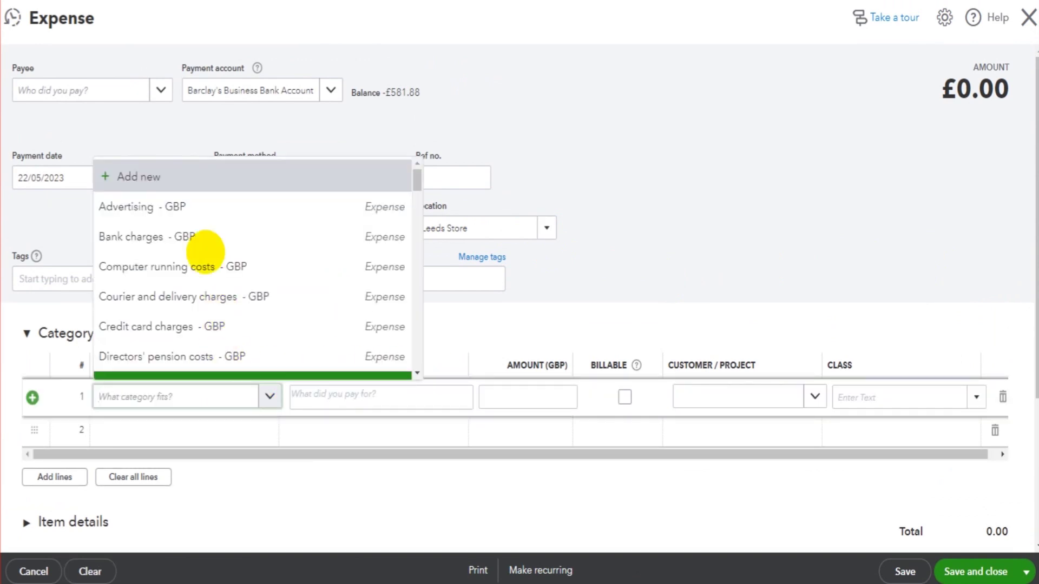
pyautogui.click(197, 206)
pyautogui.click(401, 405)
pyautogui.write('sda')
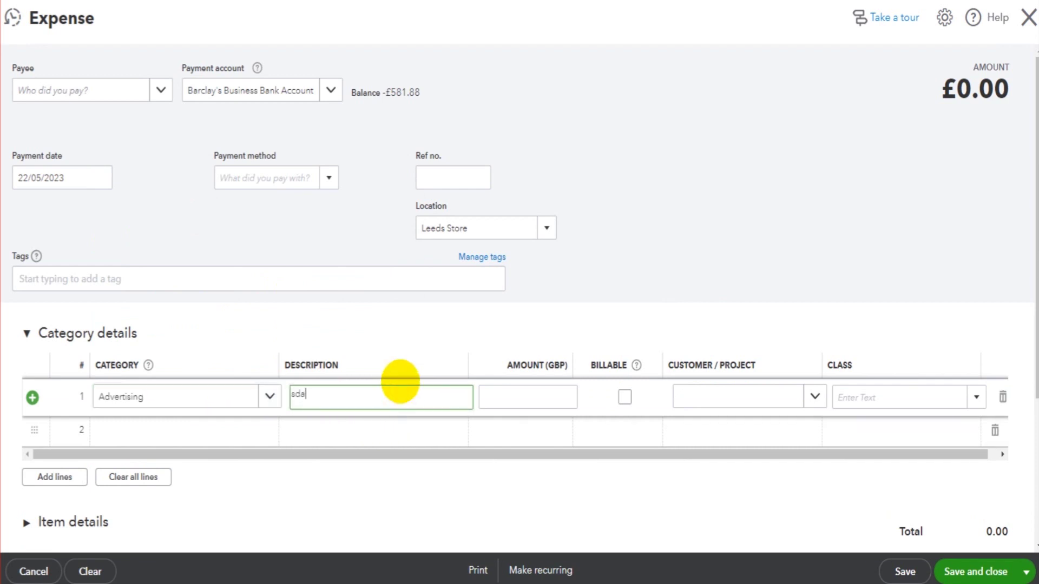
pyautogui.write('dasd')
pyautogui.click(535, 384)
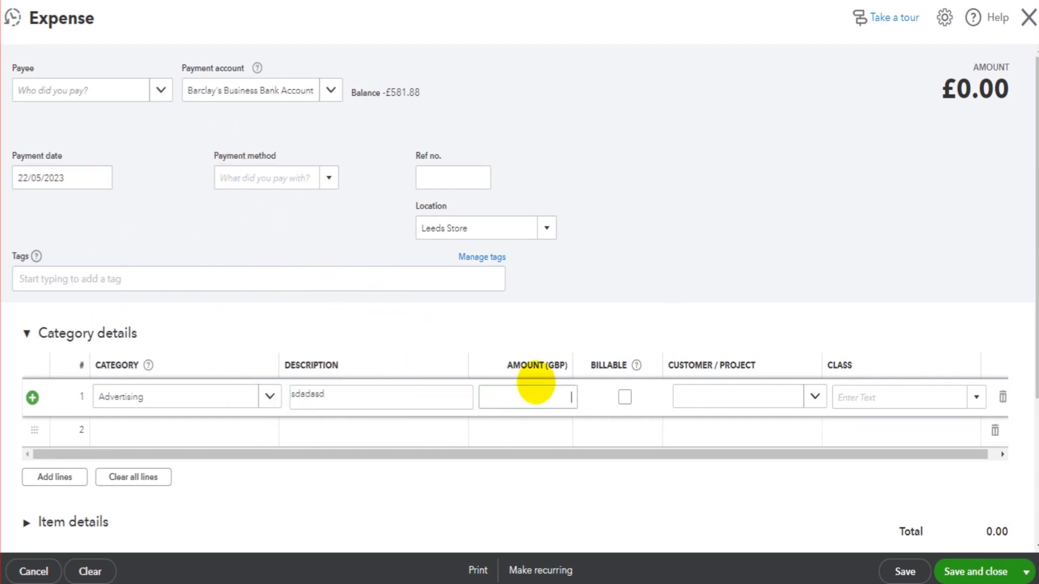
pyautogui.press('Tab')
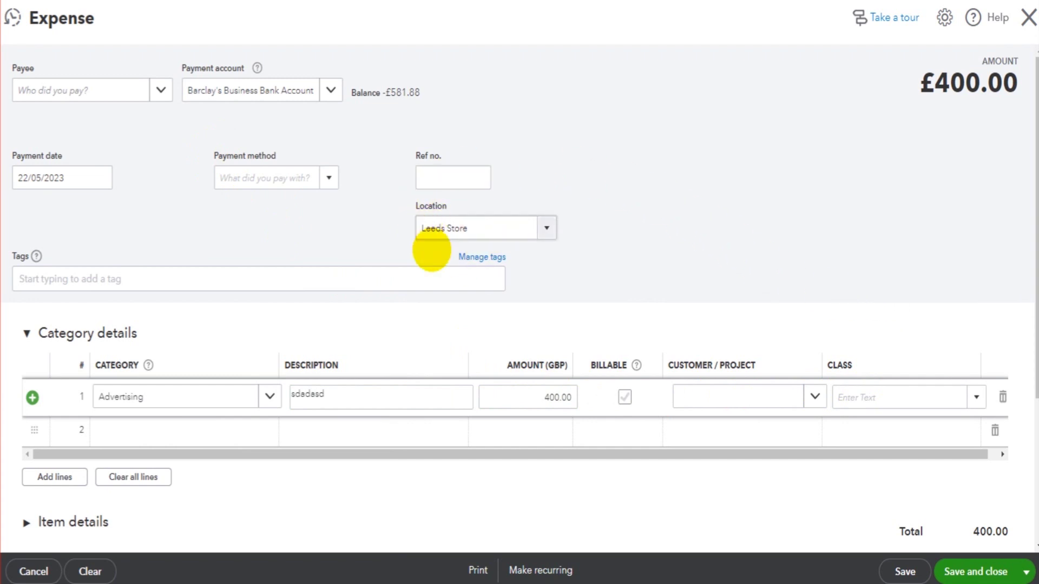
pyautogui.click(547, 228)
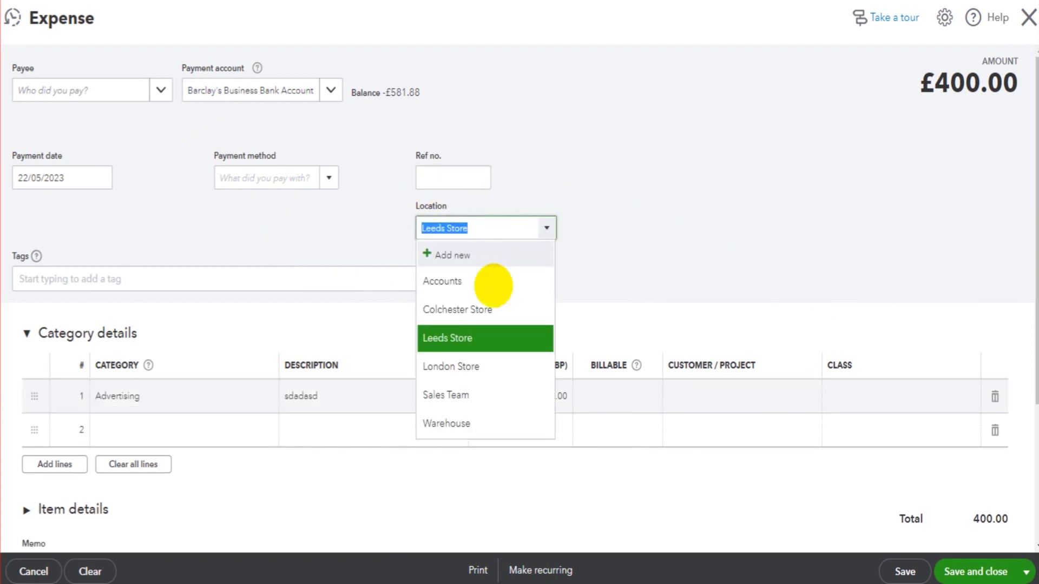
pyautogui.click(465, 399)
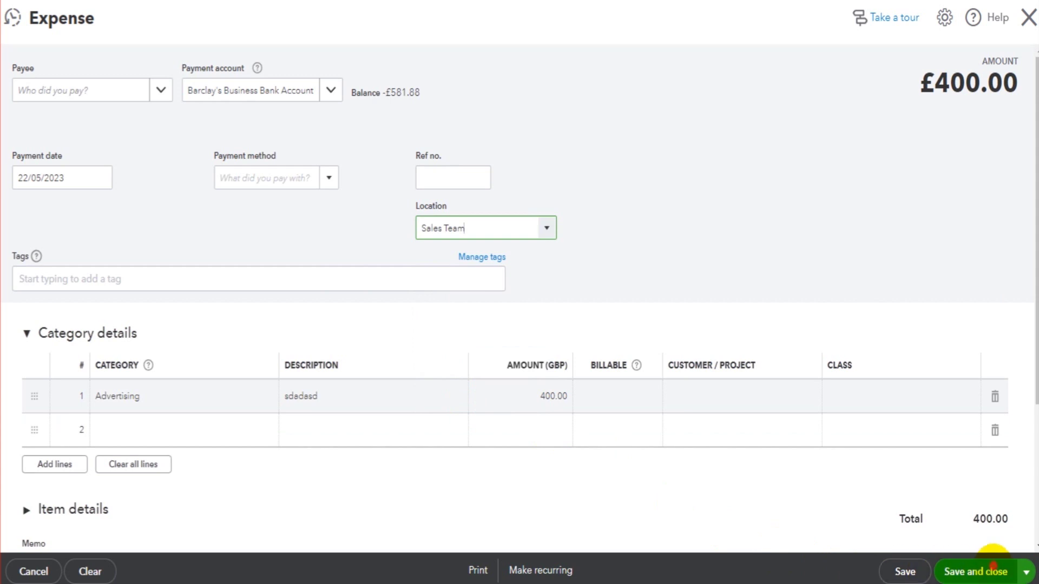
pyautogui.click(993, 565)
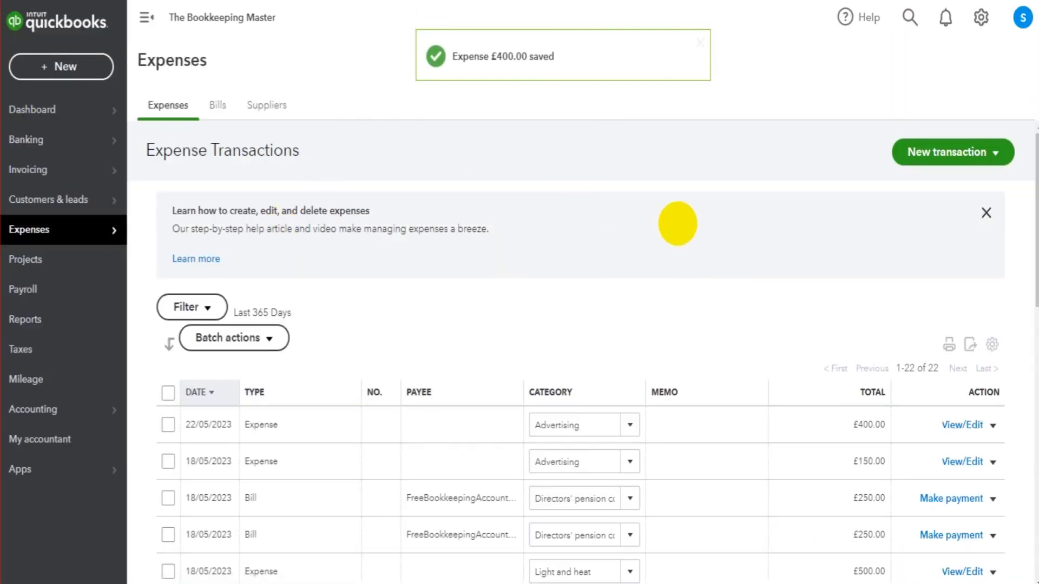
# From the Locations list, run the QuickReport for Leeds Store, showing invoice 1014 totalling £1,000.00.
pyautogui.click(979, 21)
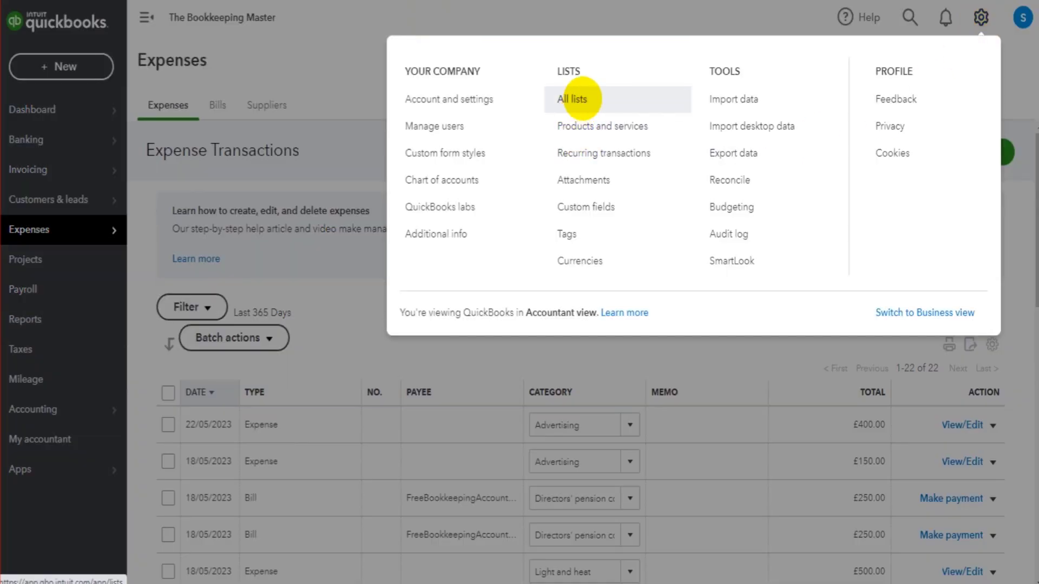
pyautogui.click(580, 98)
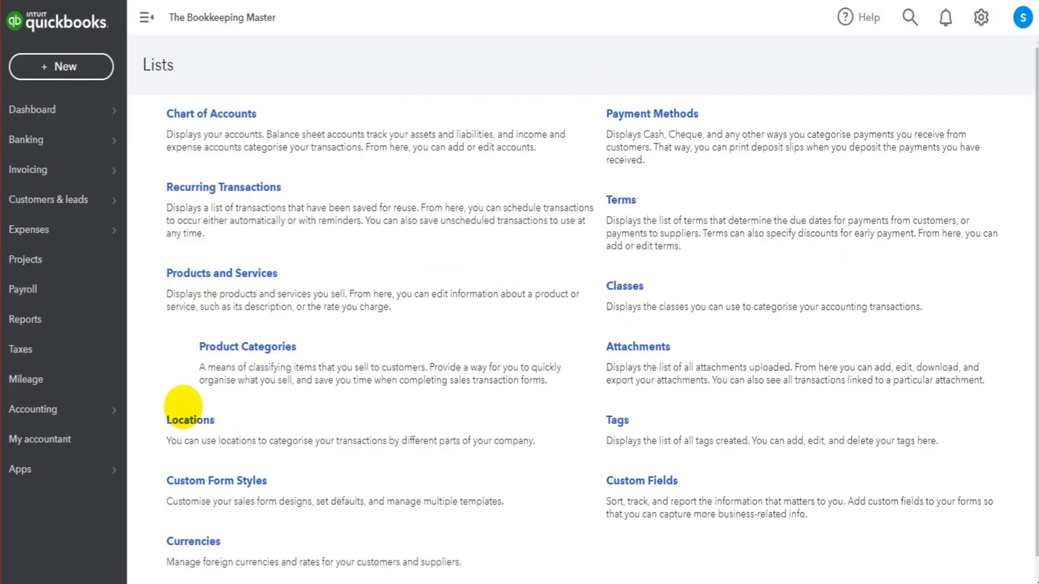
pyautogui.click(188, 418)
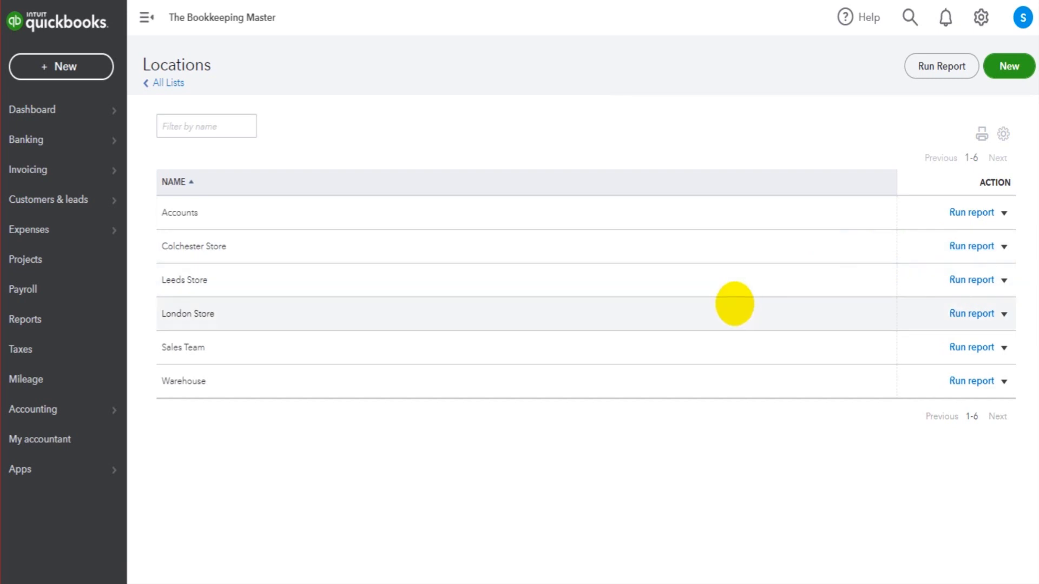
pyautogui.click(972, 280)
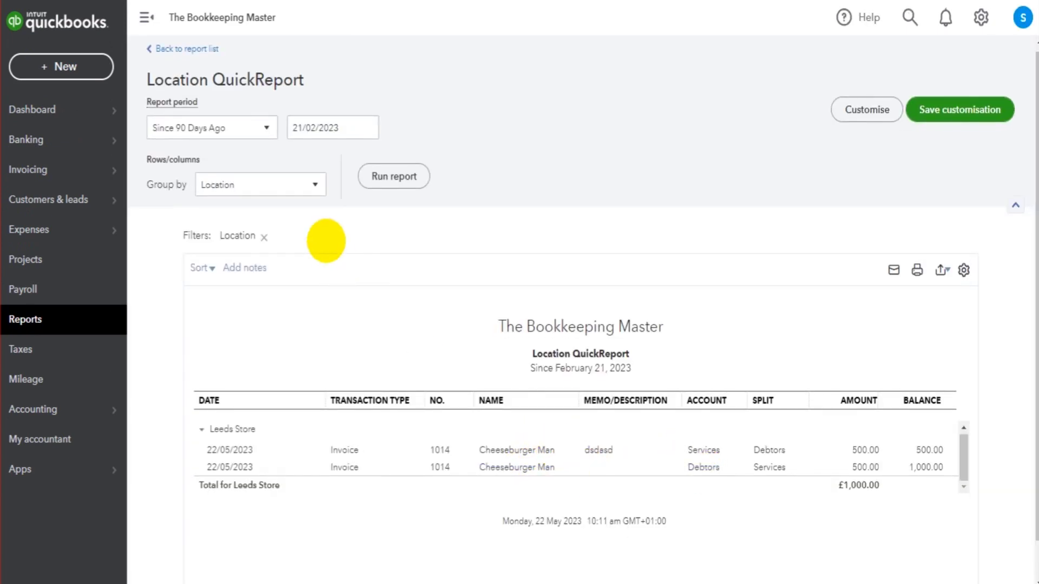
# Find 'locatio' in the report search and review Profit and Loss by Location (Leeds Store £500.00, Sales Team −£400.00).
pyautogui.click(205, 55)
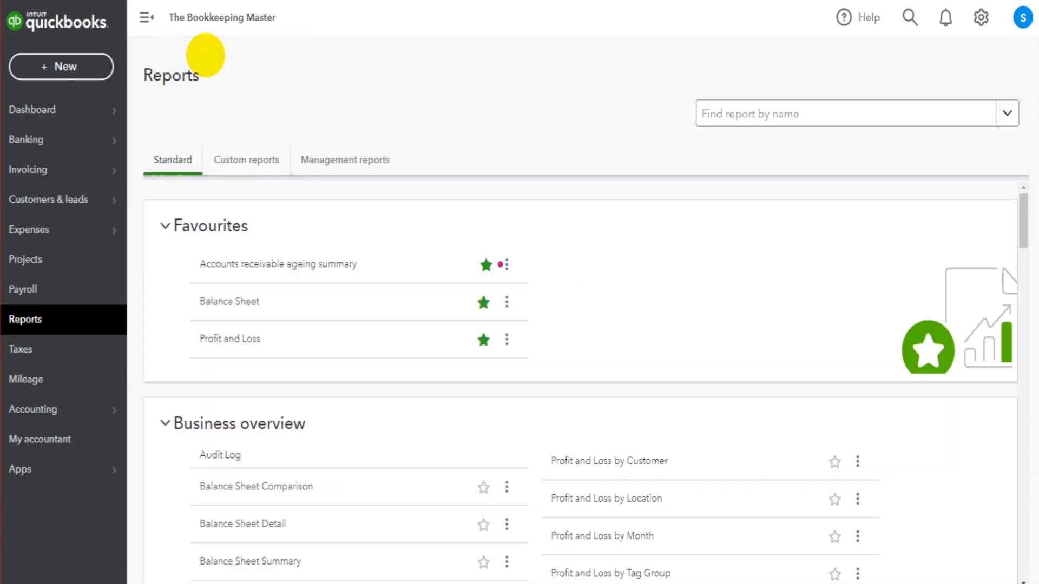
pyautogui.click(40, 317)
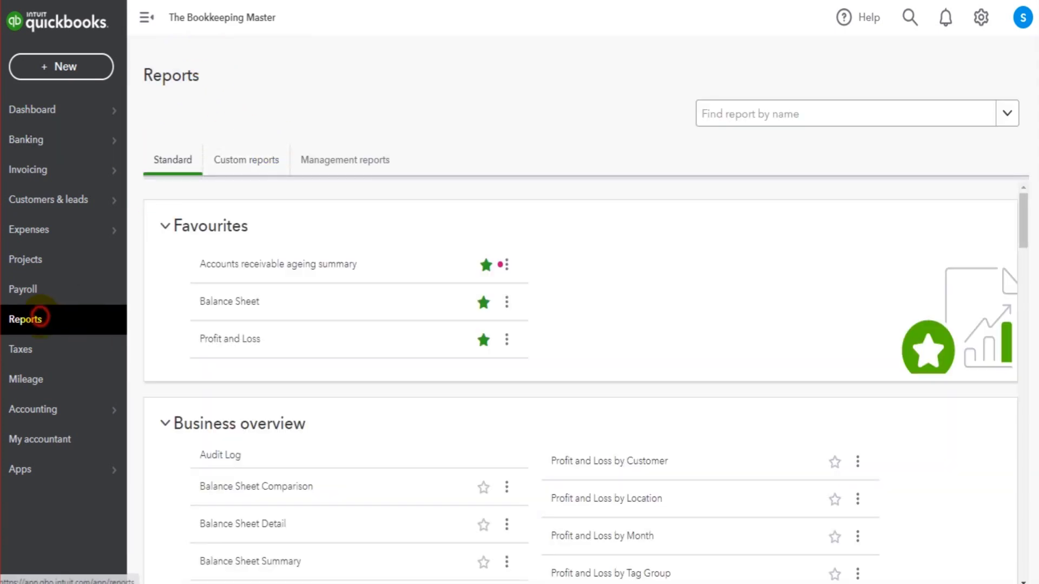
pyautogui.click(789, 107)
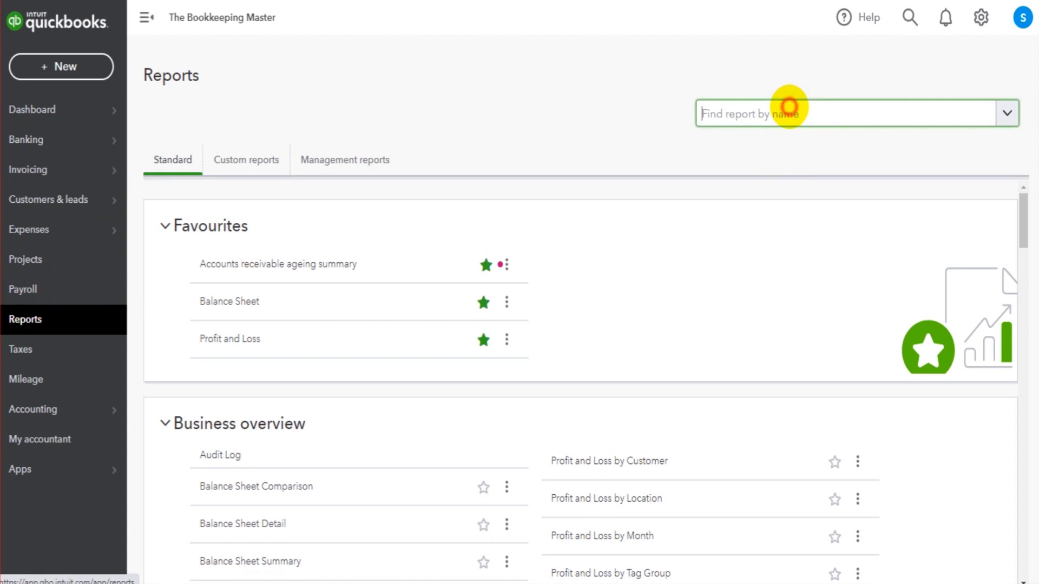
pyautogui.write('location')
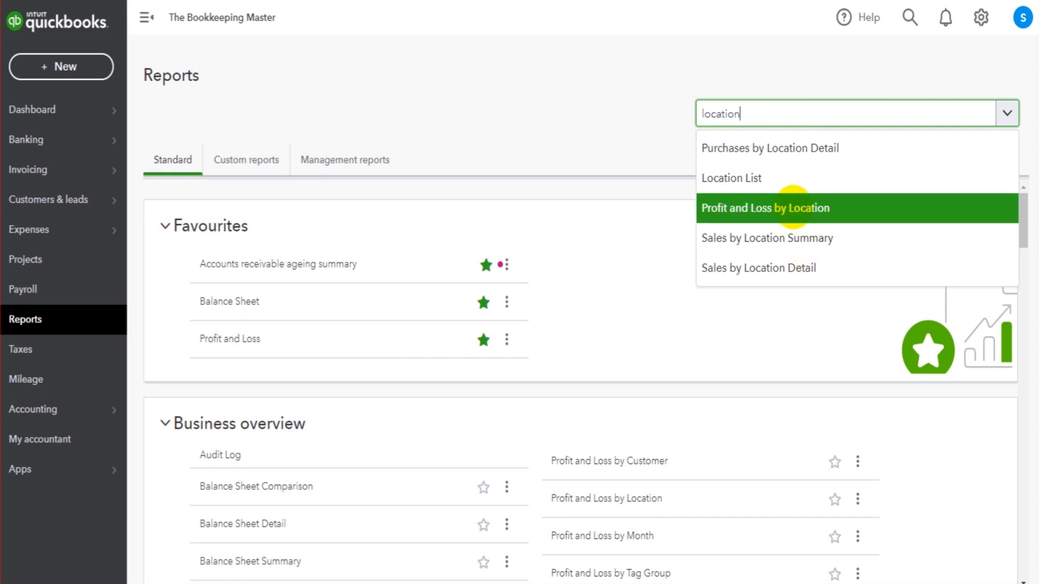
pyautogui.click(793, 208)
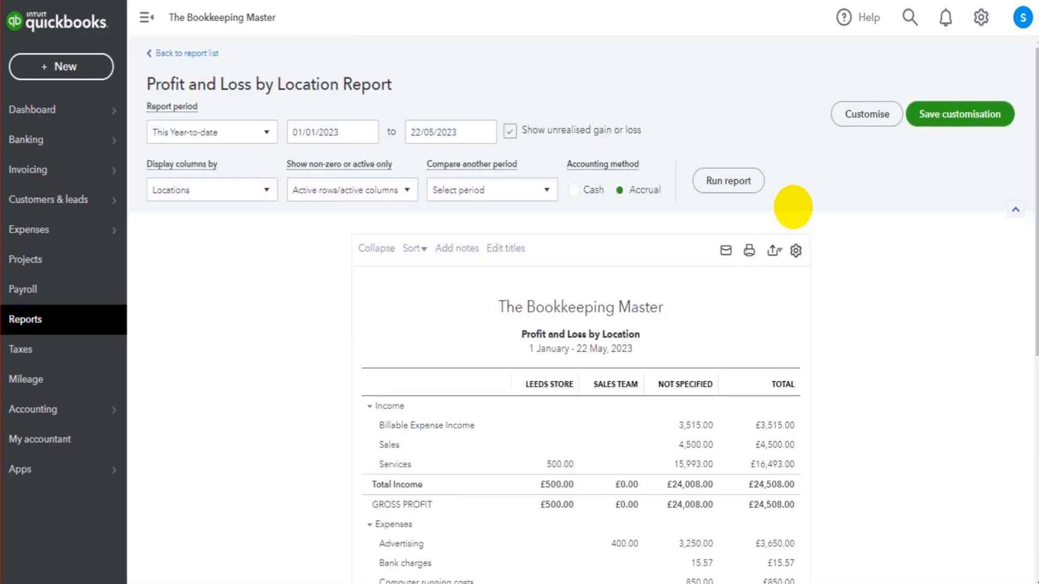
pyautogui.scroll(-3, 330, 267)
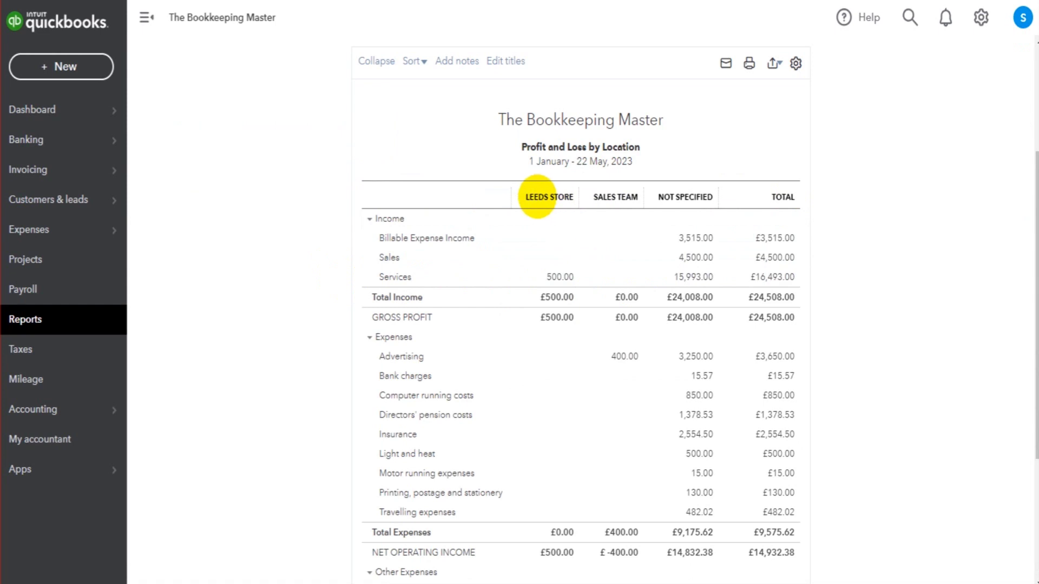
pyautogui.scroll(-2, 471, 248)
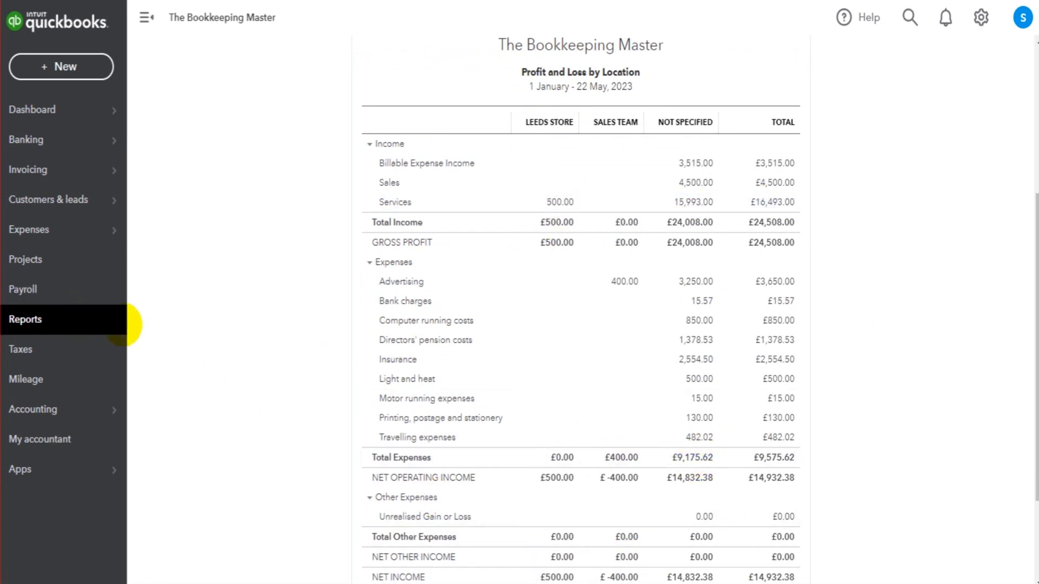
pyautogui.click(80, 320)
# Enter 'loca' in the Find report by name search and close the suggestions list.
pyautogui.click(823, 109)
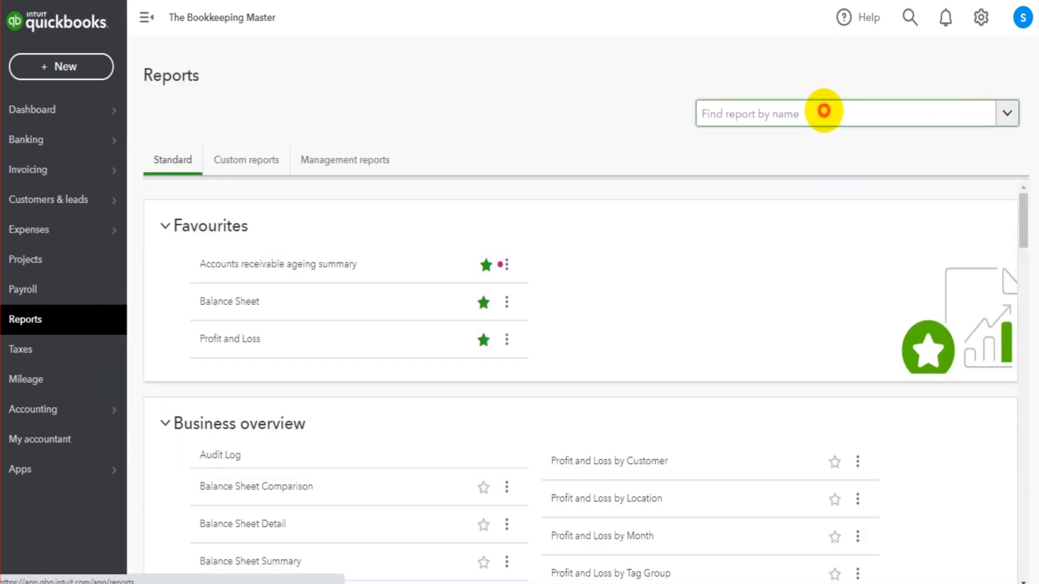
pyautogui.write('location')
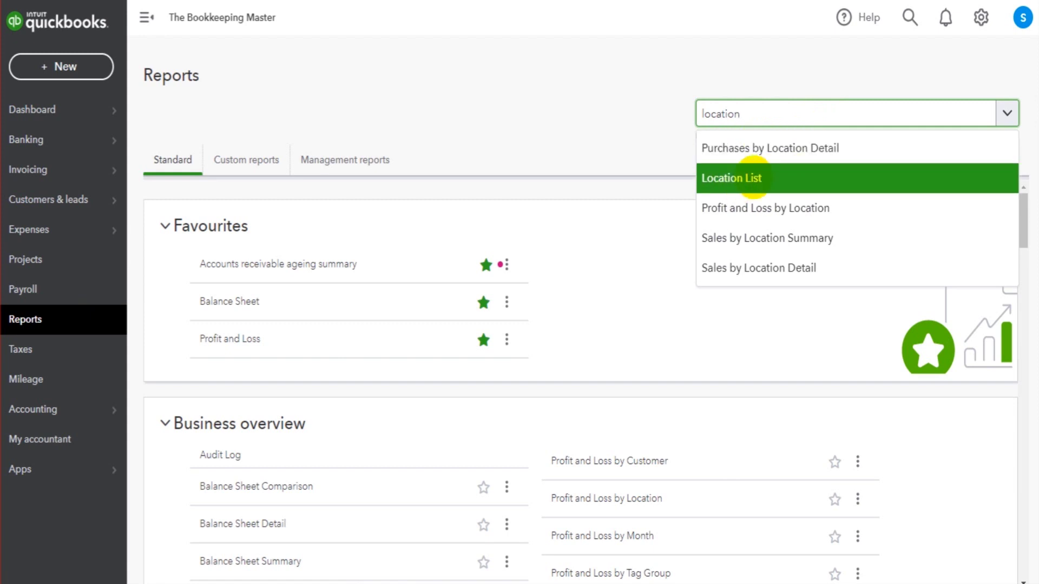
pyautogui.click(578, 114)
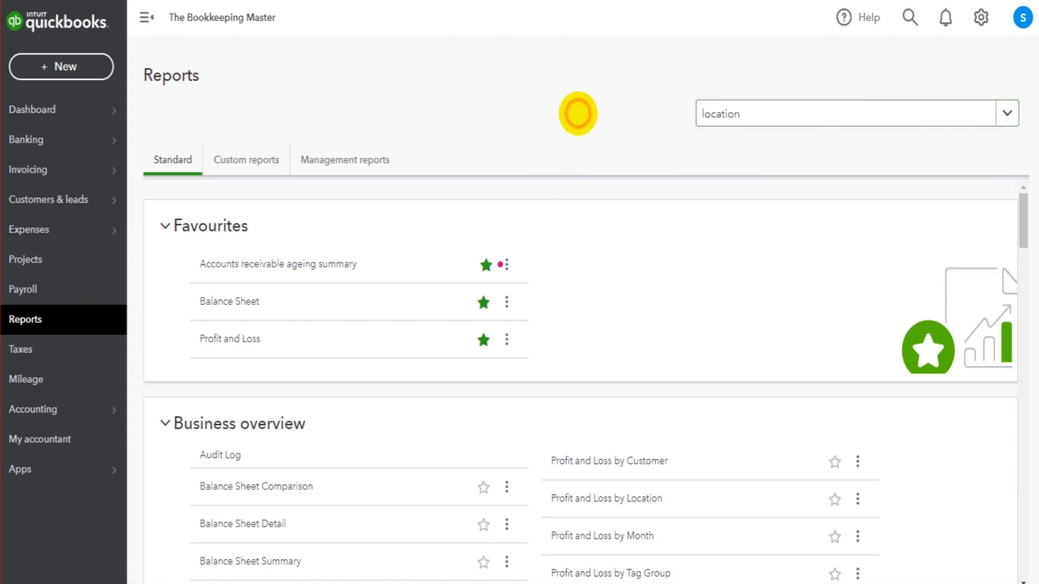